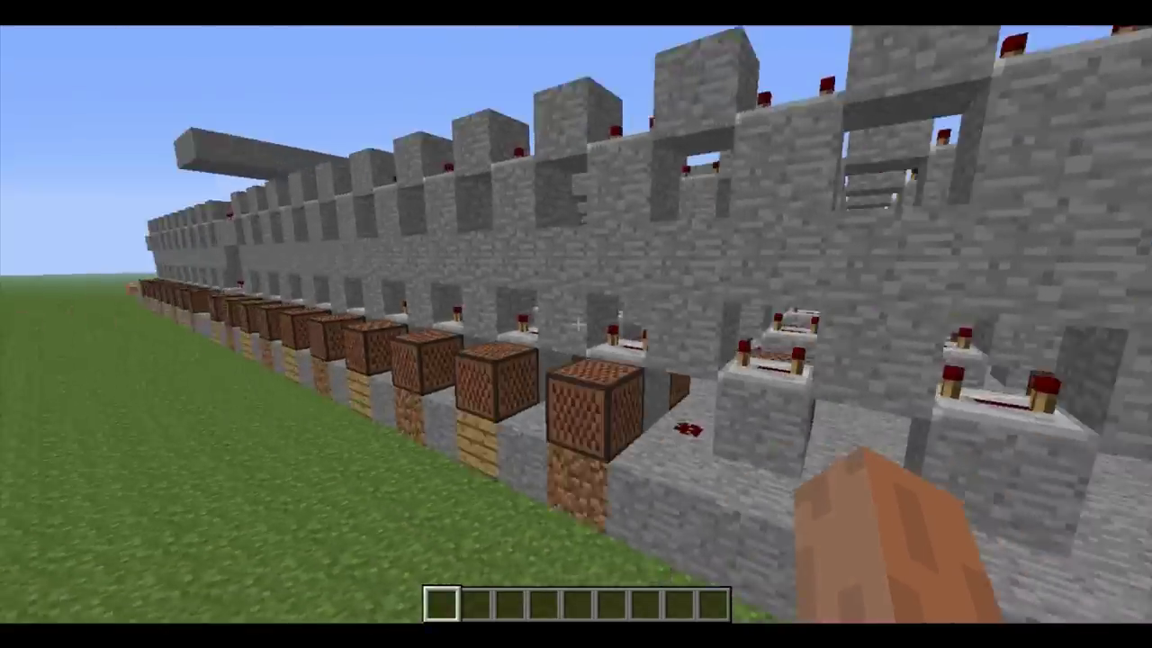
# Fly along the note-block wall toward the repeaters, then up and over the note-block rows.
pyautogui.press('w')
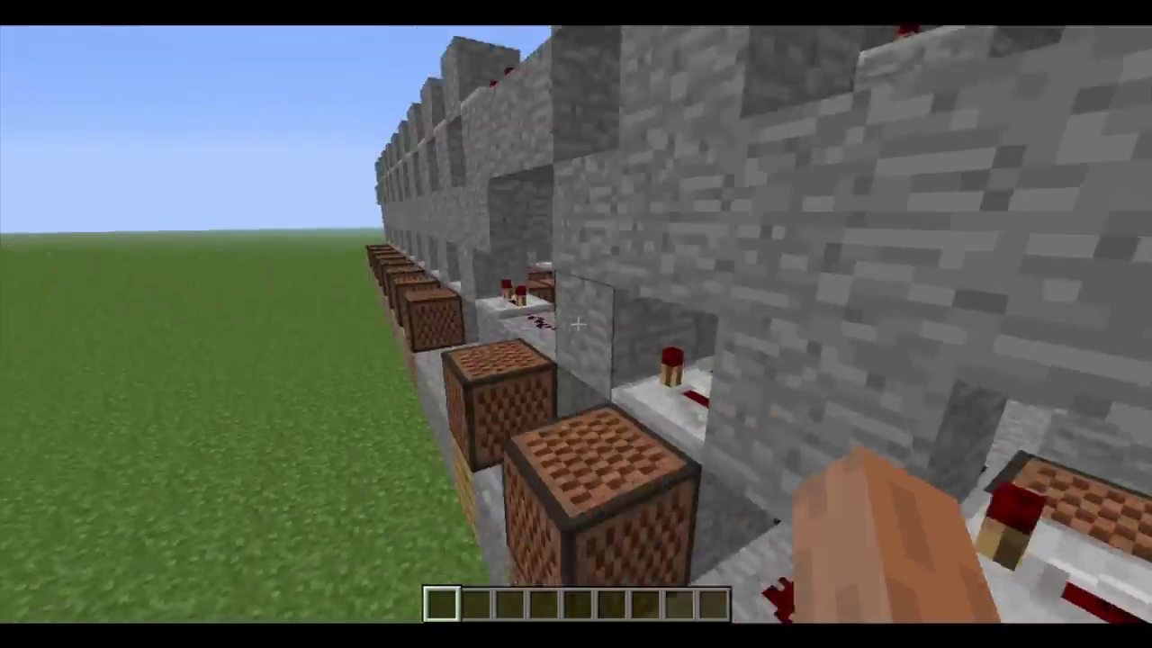
pyautogui.press('s')
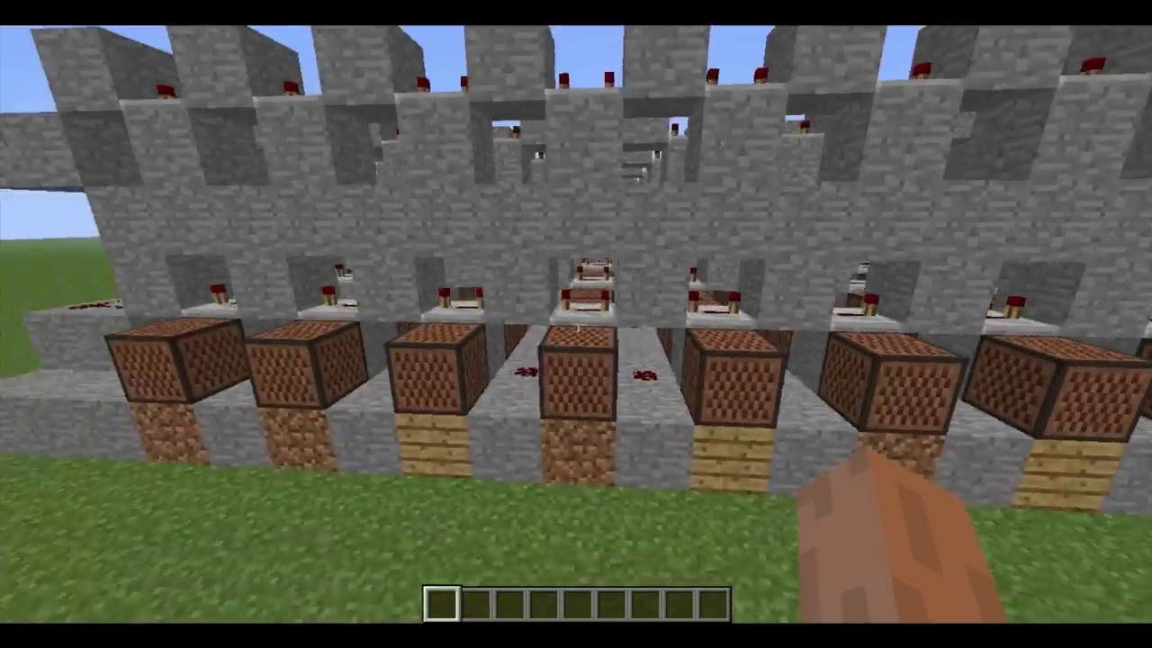
pyautogui.press('a')
pyautogui.press('w')
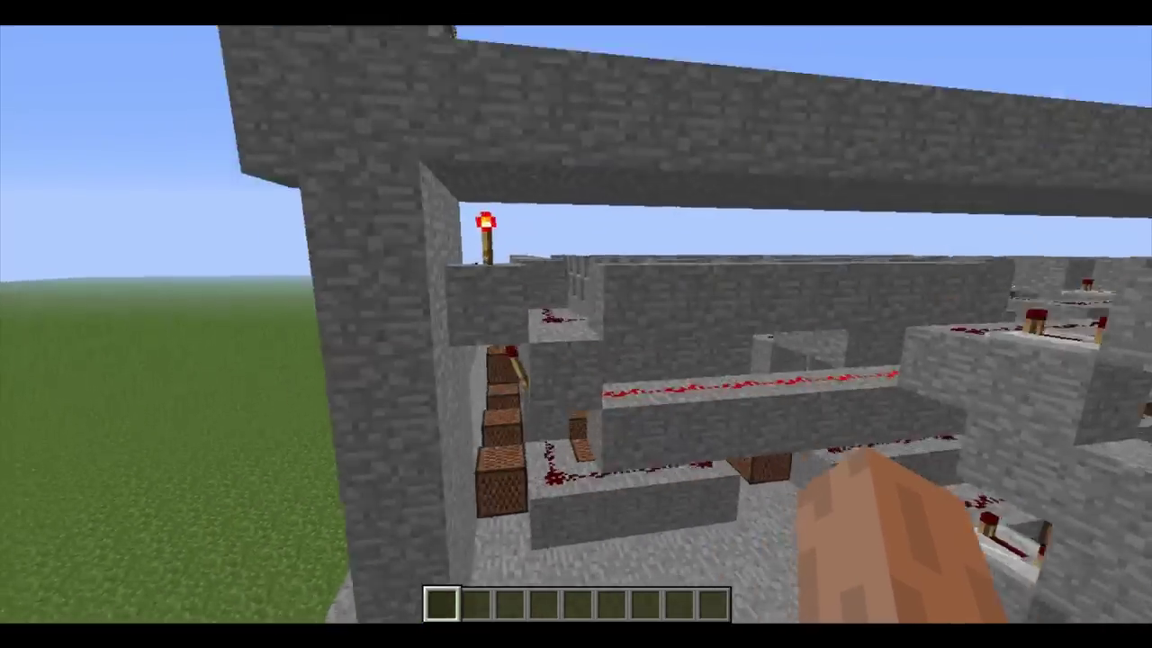
pyautogui.press('space')
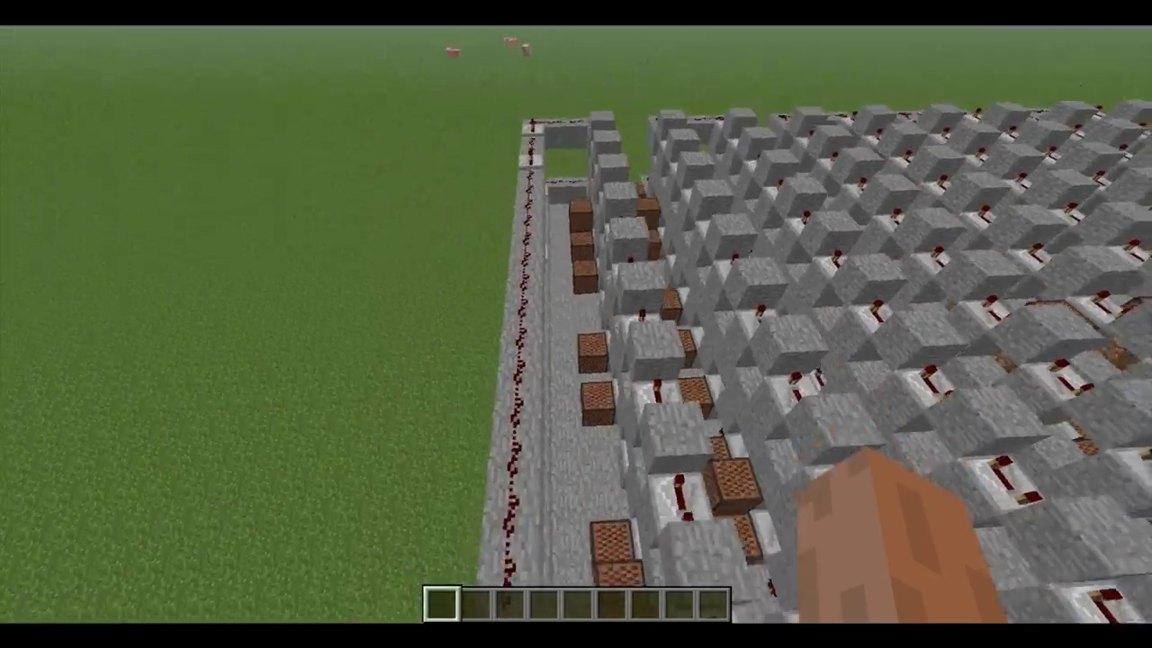
pyautogui.press('shift')
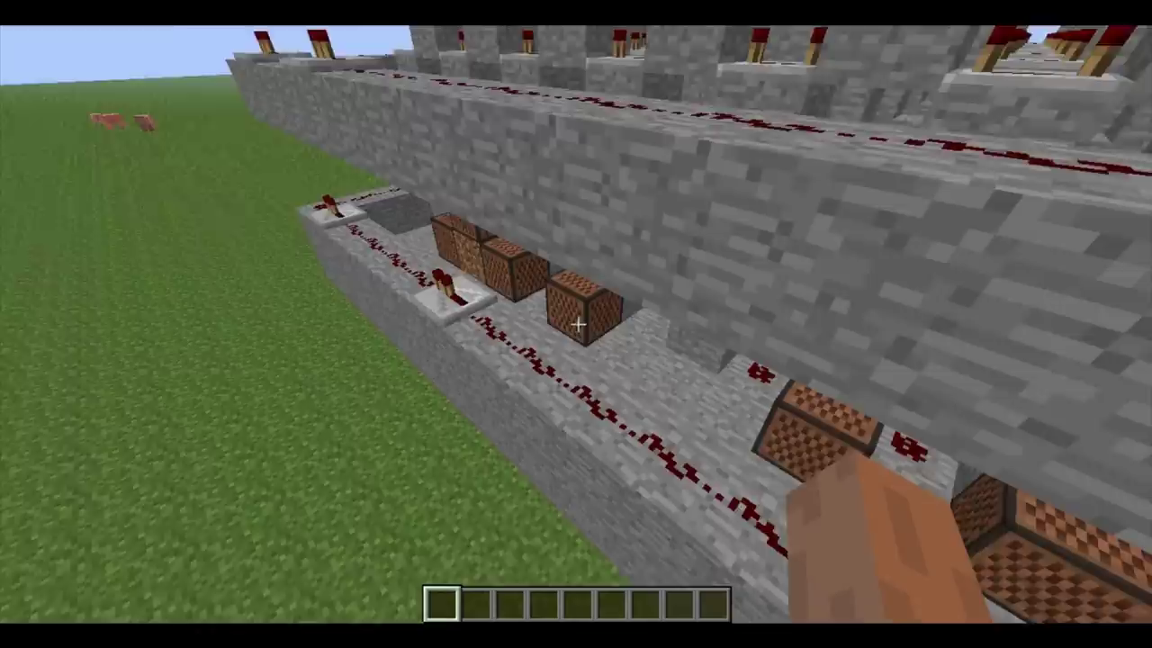
pyautogui.press('s')
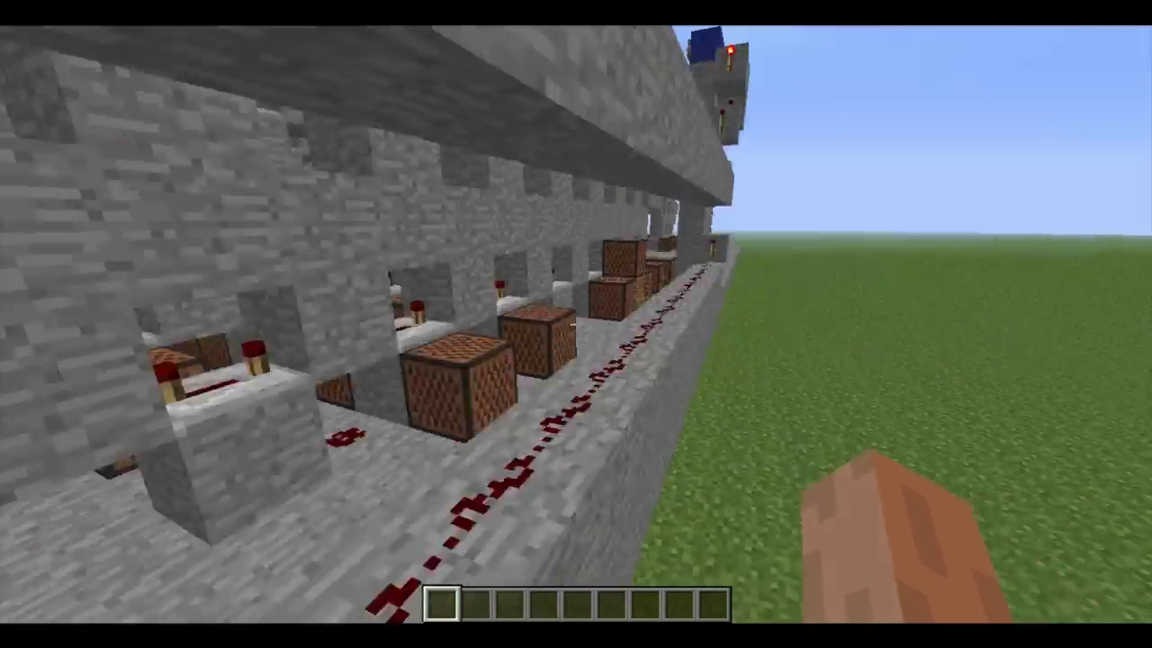
pyautogui.press('w')
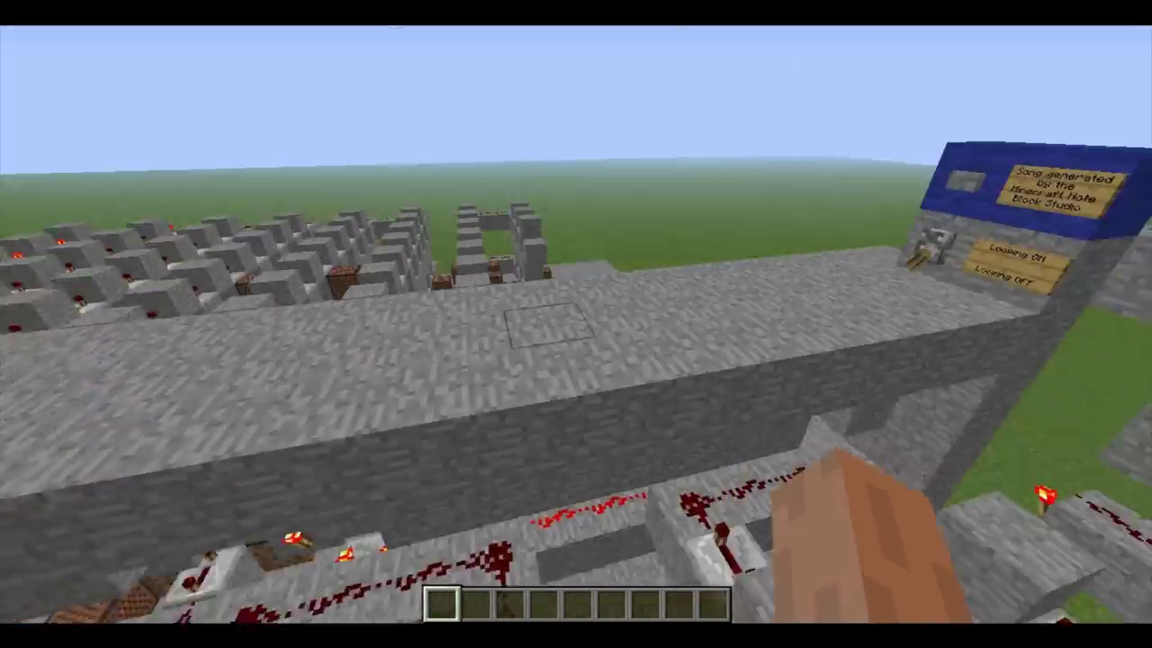
pyautogui.press('w')
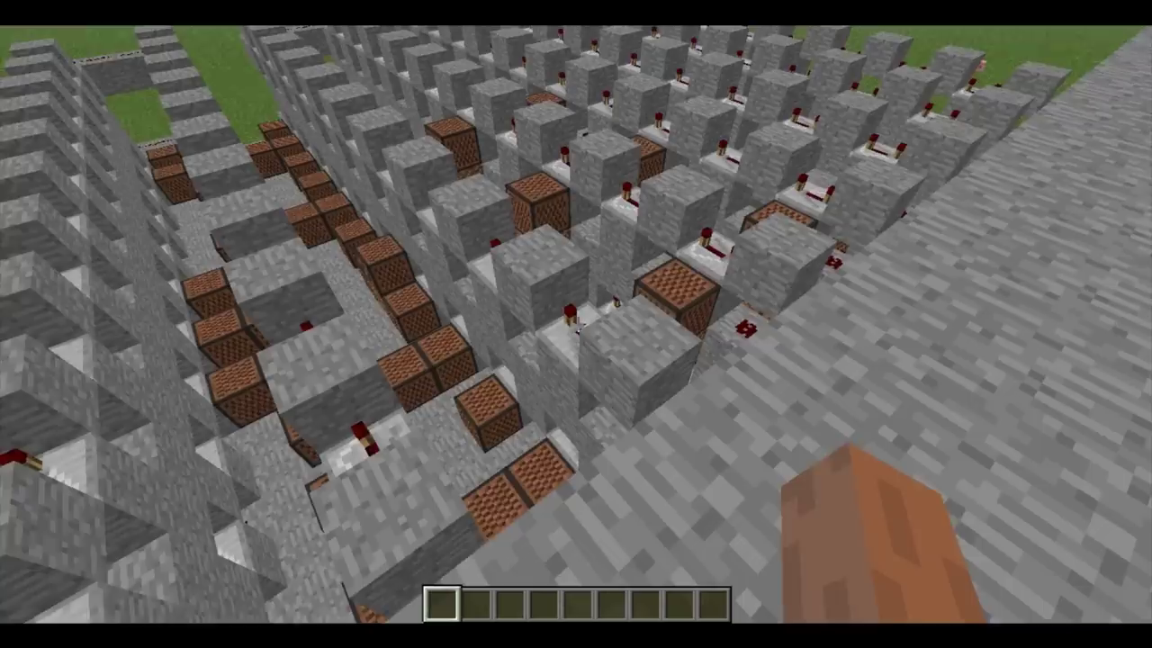
pyautogui.press('w')
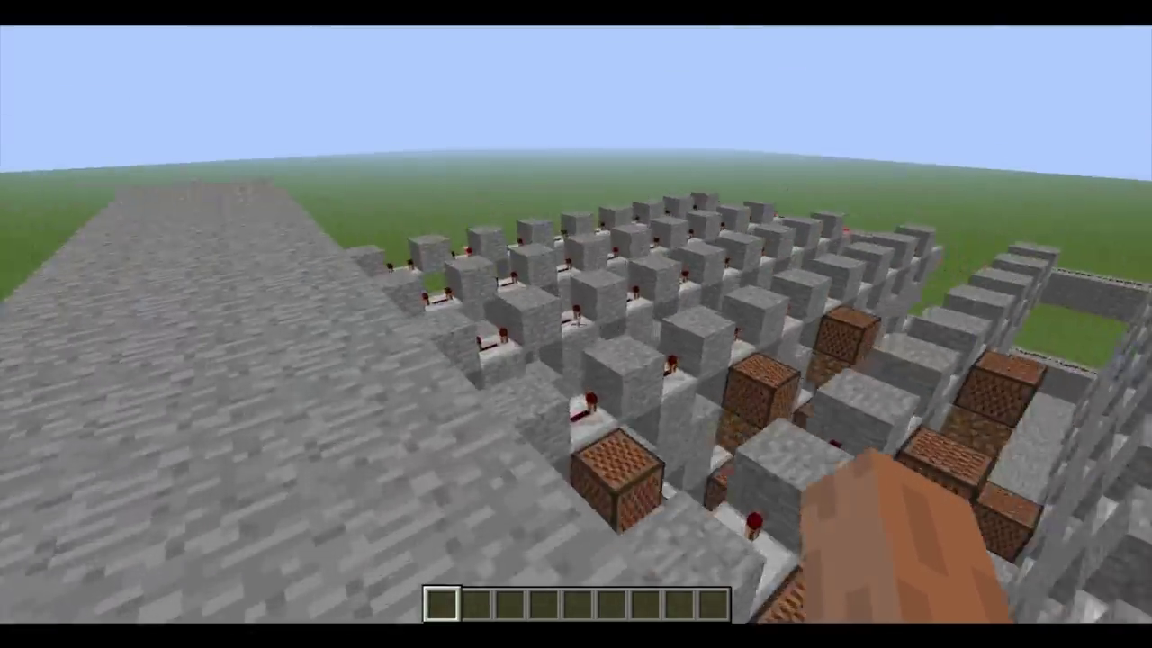
pyautogui.press('w')
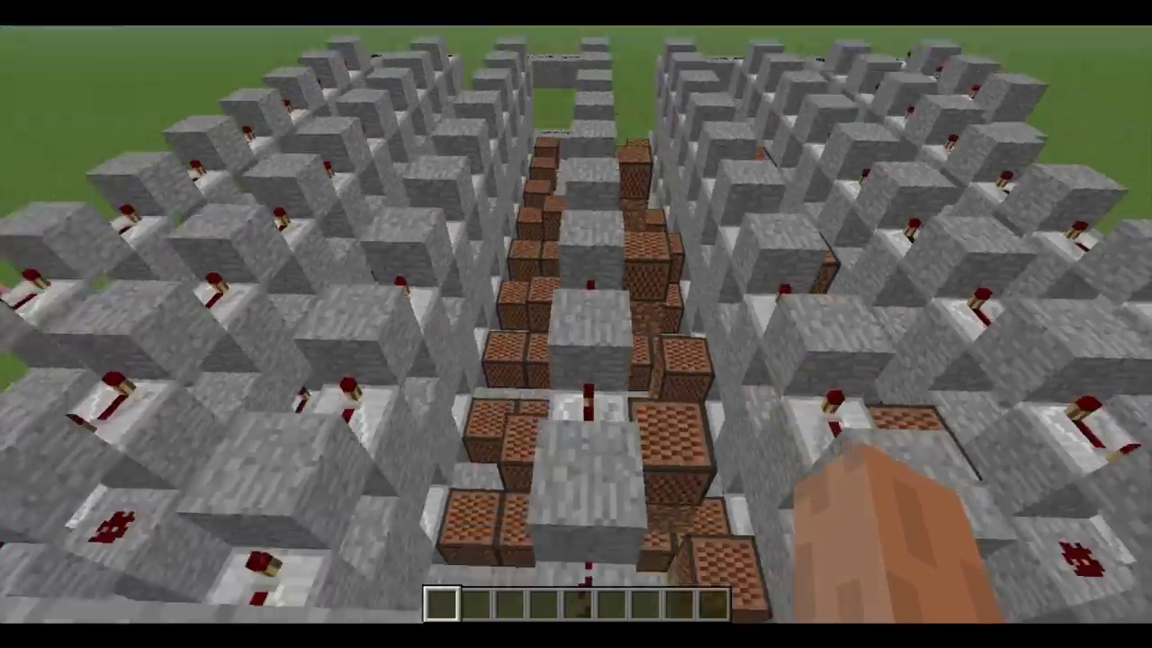
pyautogui.press('w')
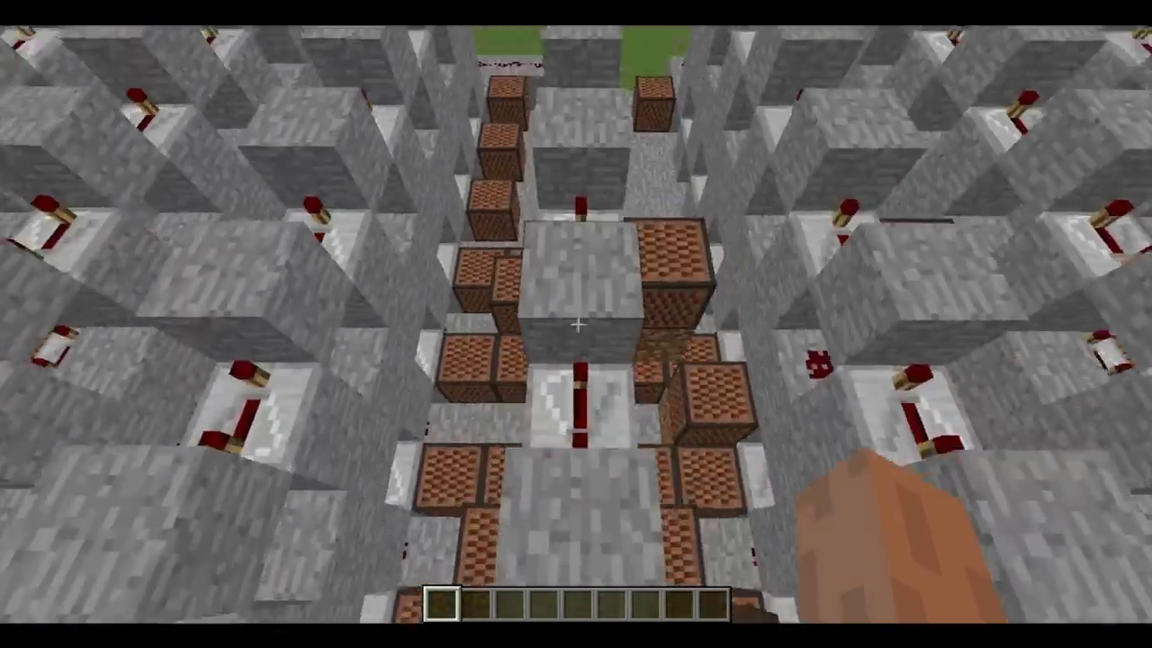
# Fly through the redstone corridor and along the stone path to the blue building's lever.
pyautogui.press('w')
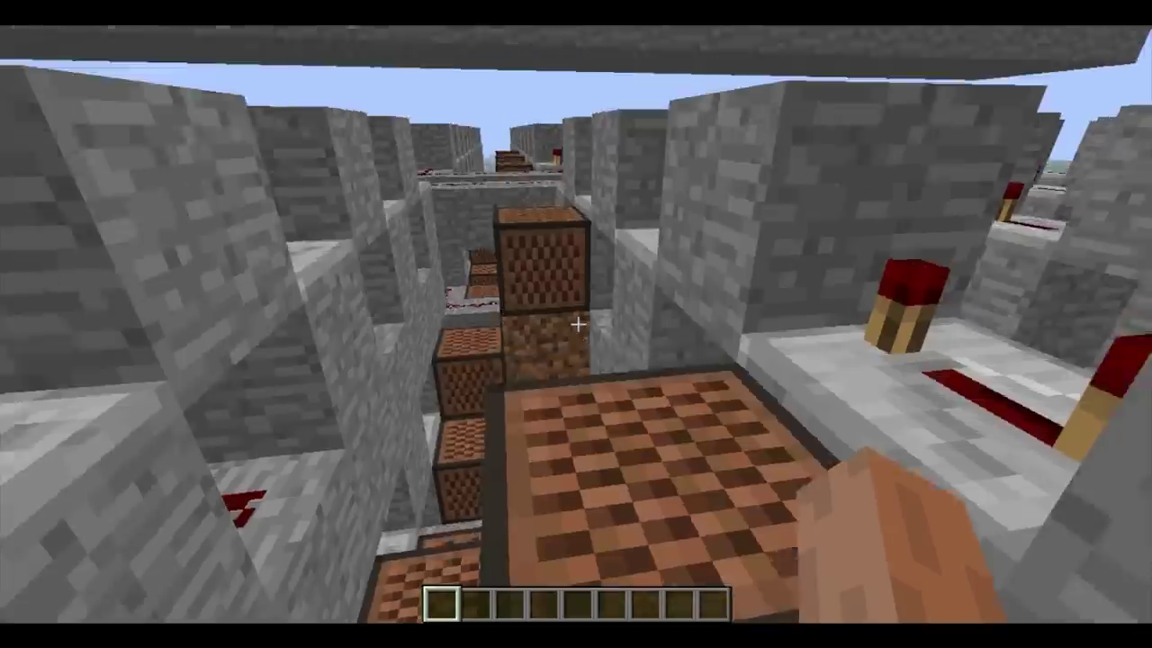
pyautogui.press('w')
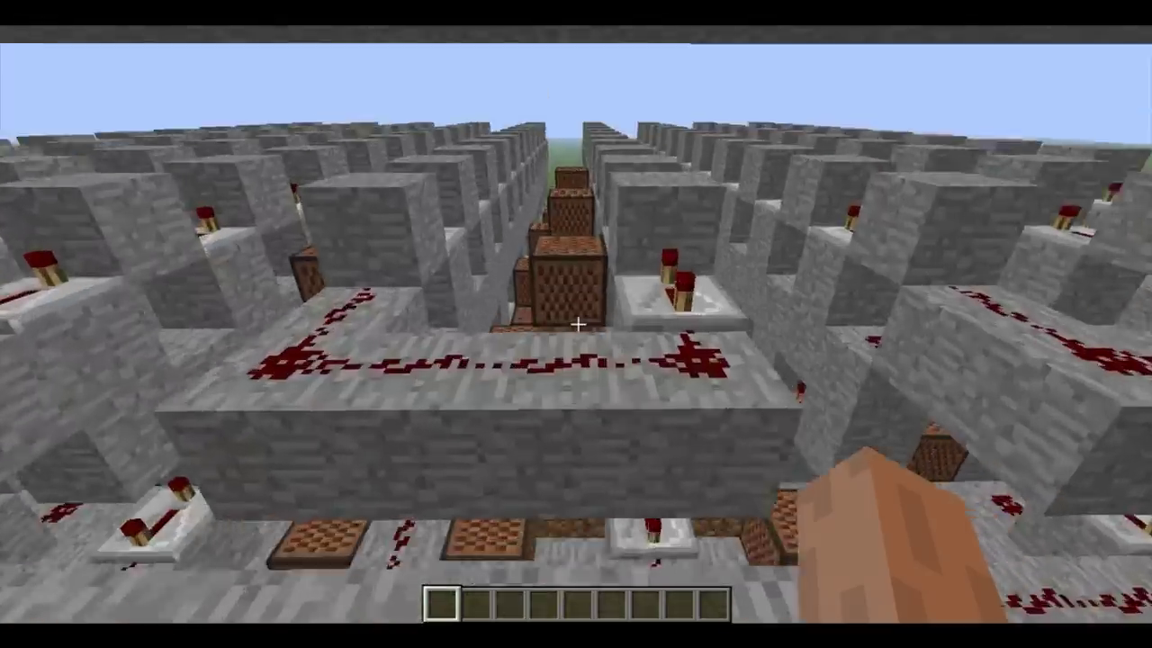
pyautogui.press('w')
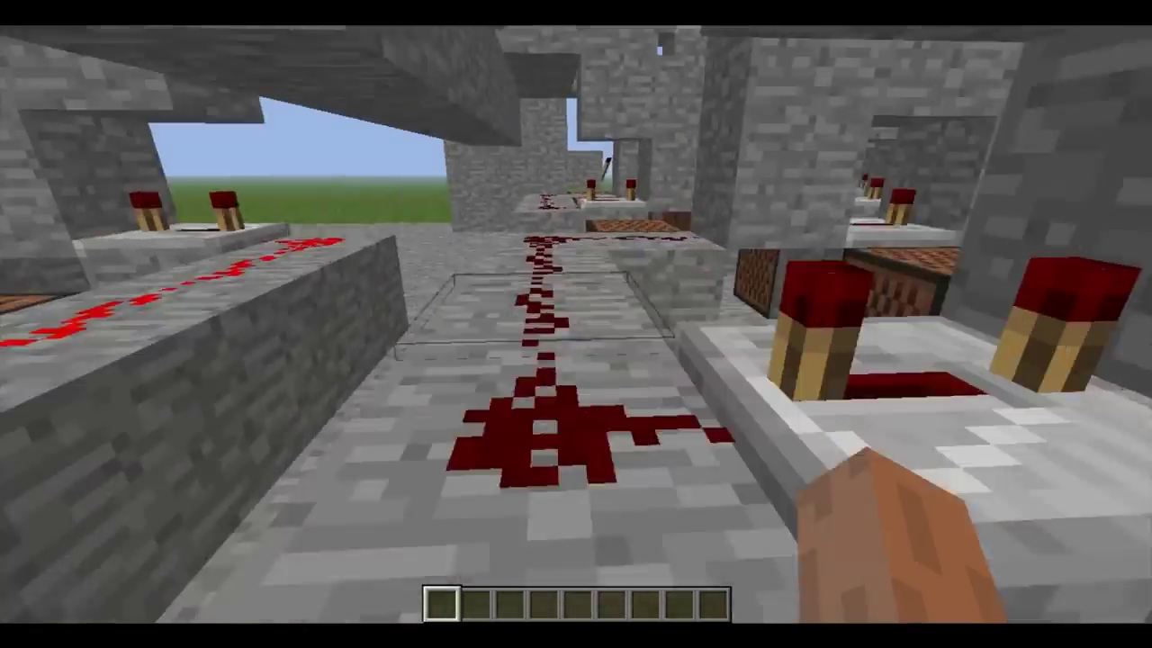
pyautogui.press('w')
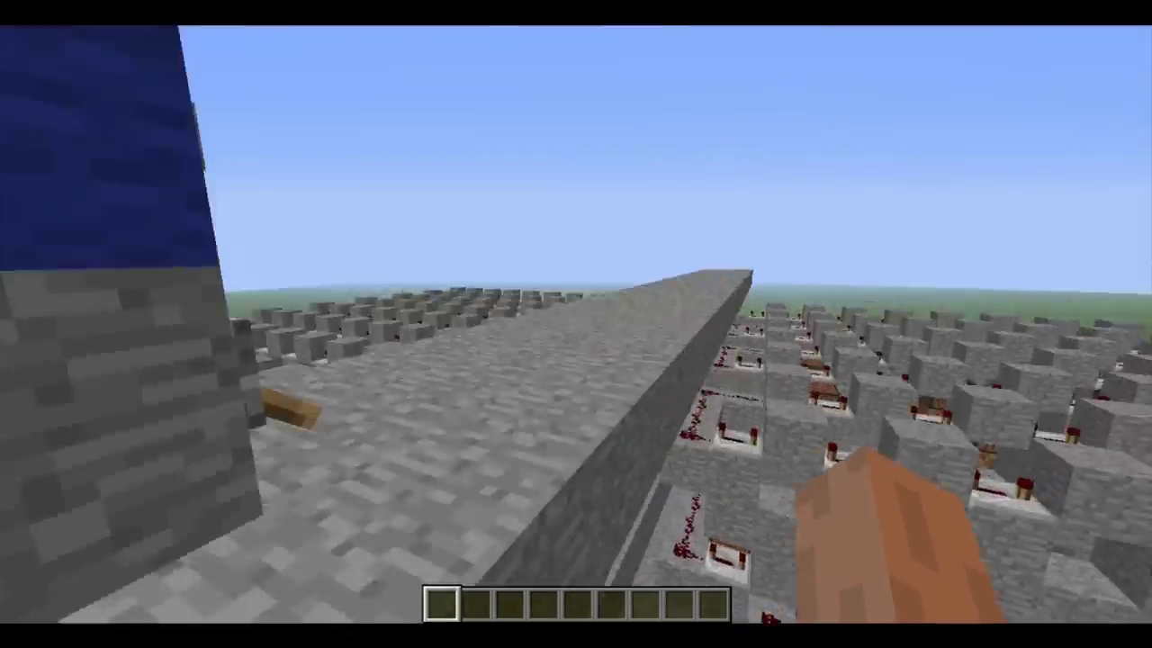
pyautogui.press('w')
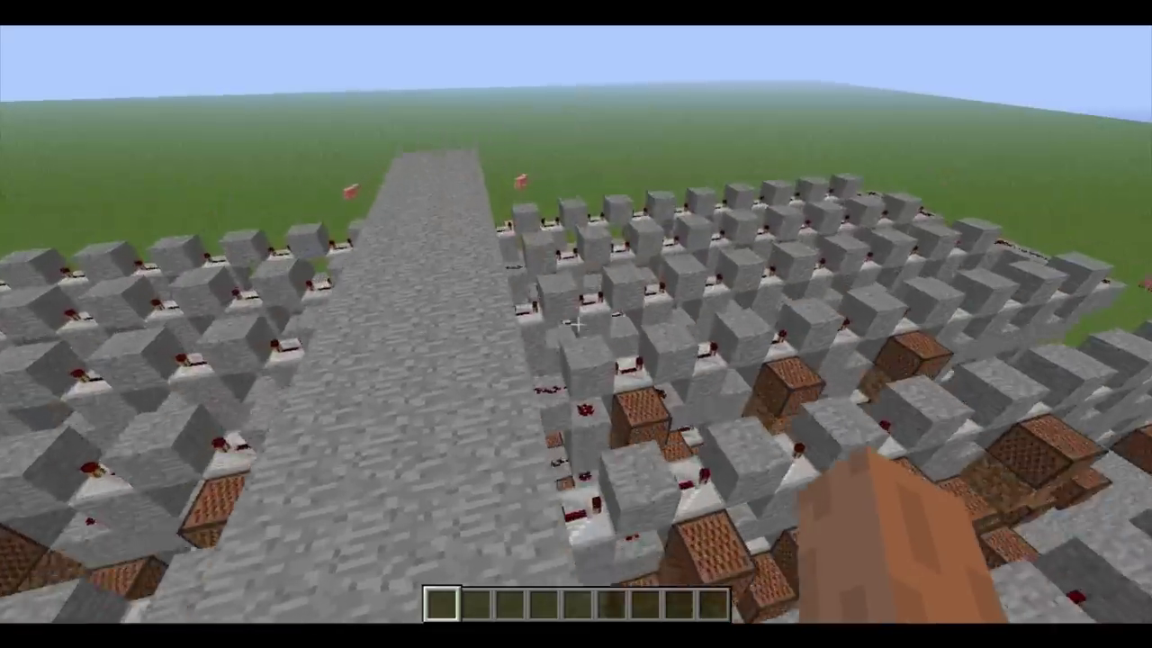
pyautogui.press('w')
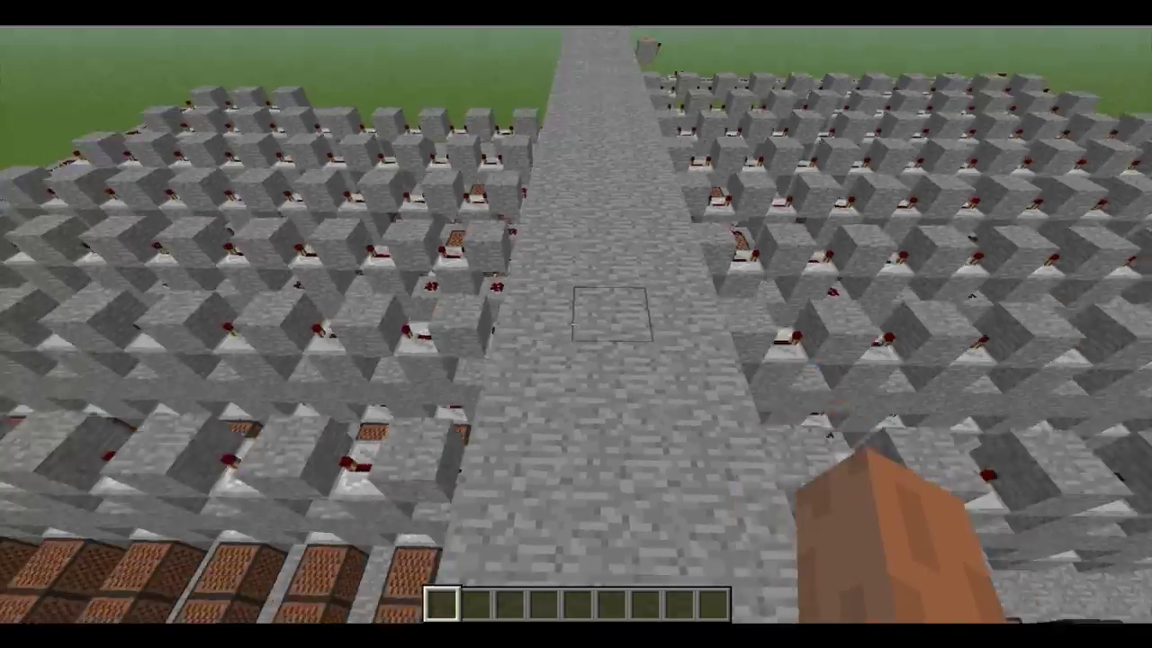
pyautogui.press('space')
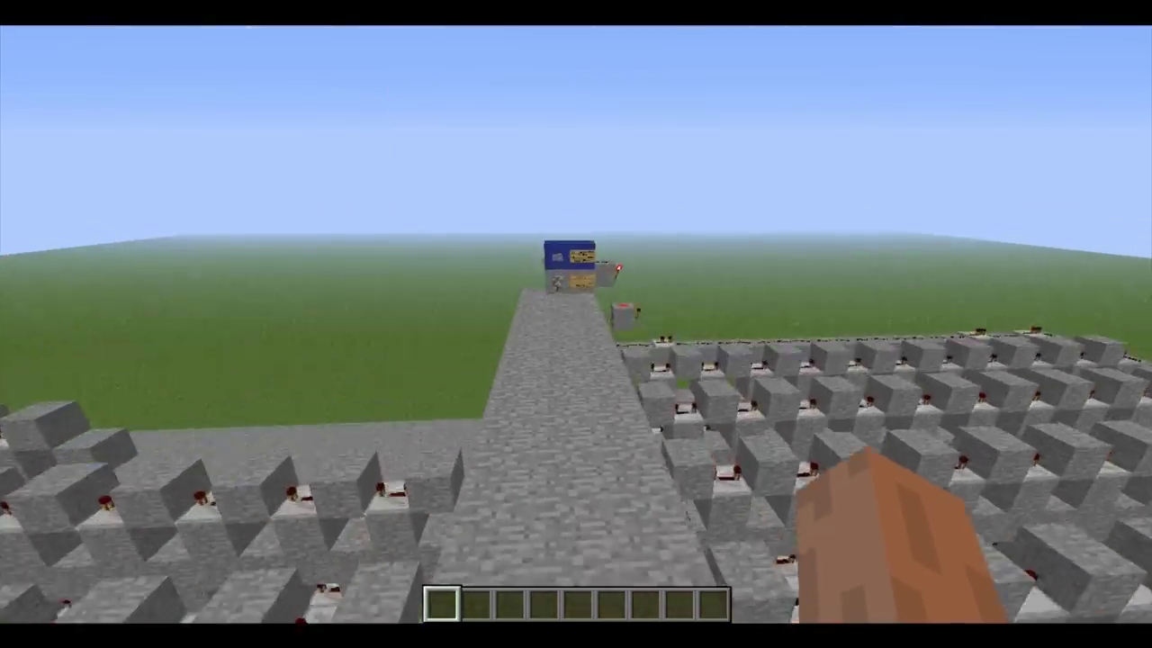
pyautogui.press('w')
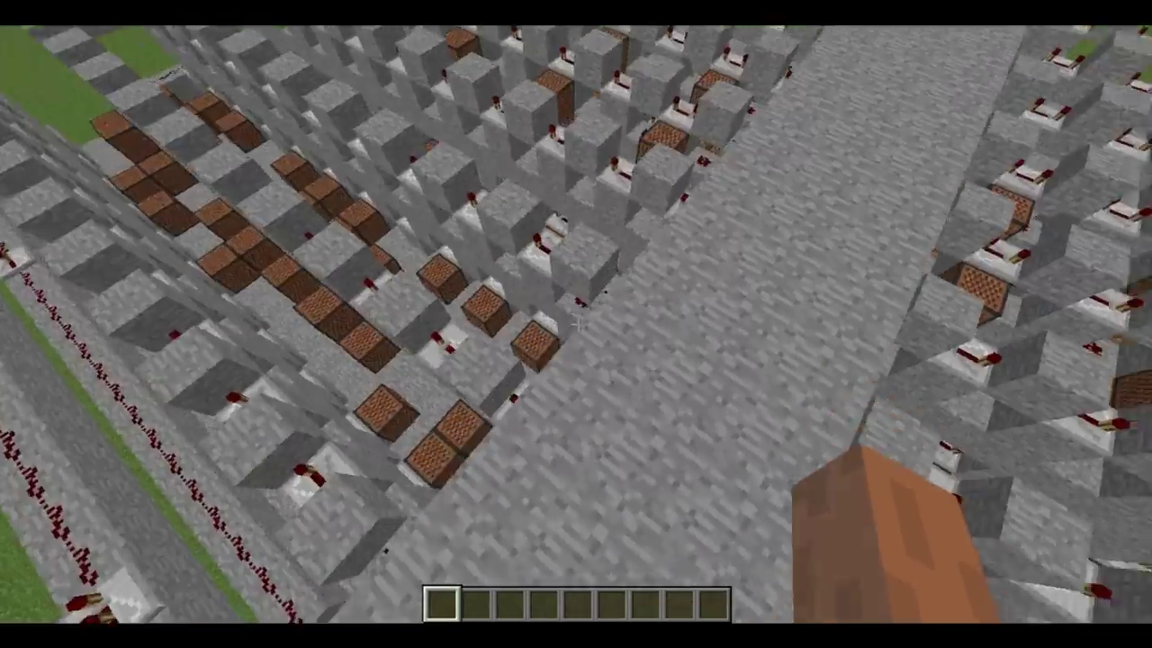
pyautogui.press('w')
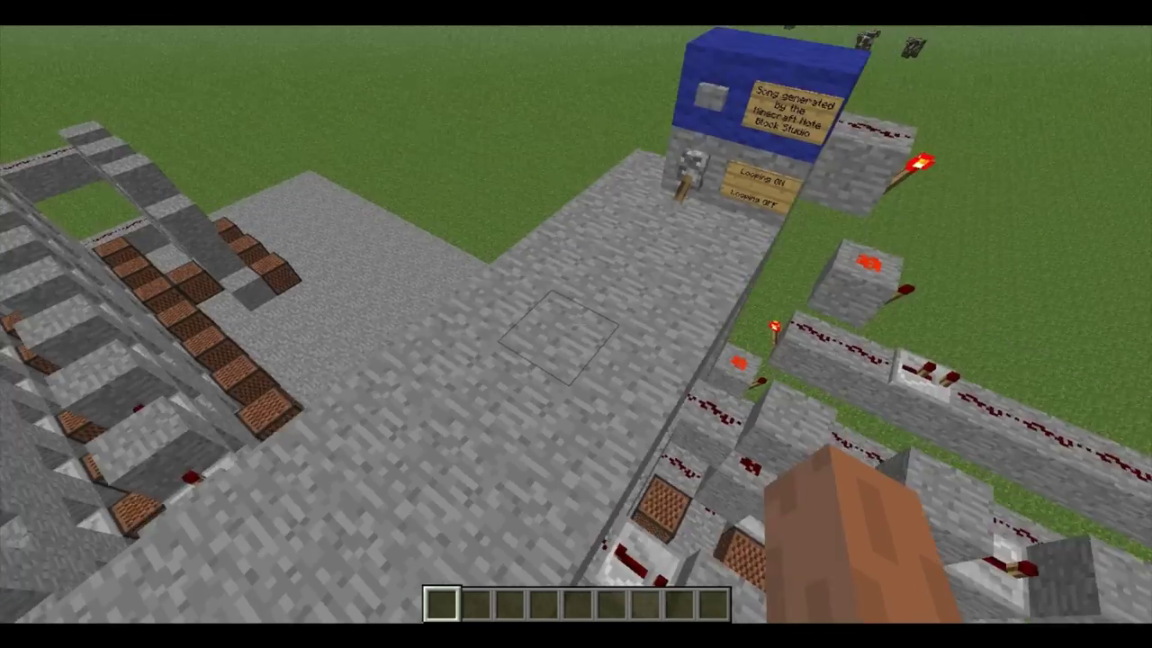
pyautogui.press('w')
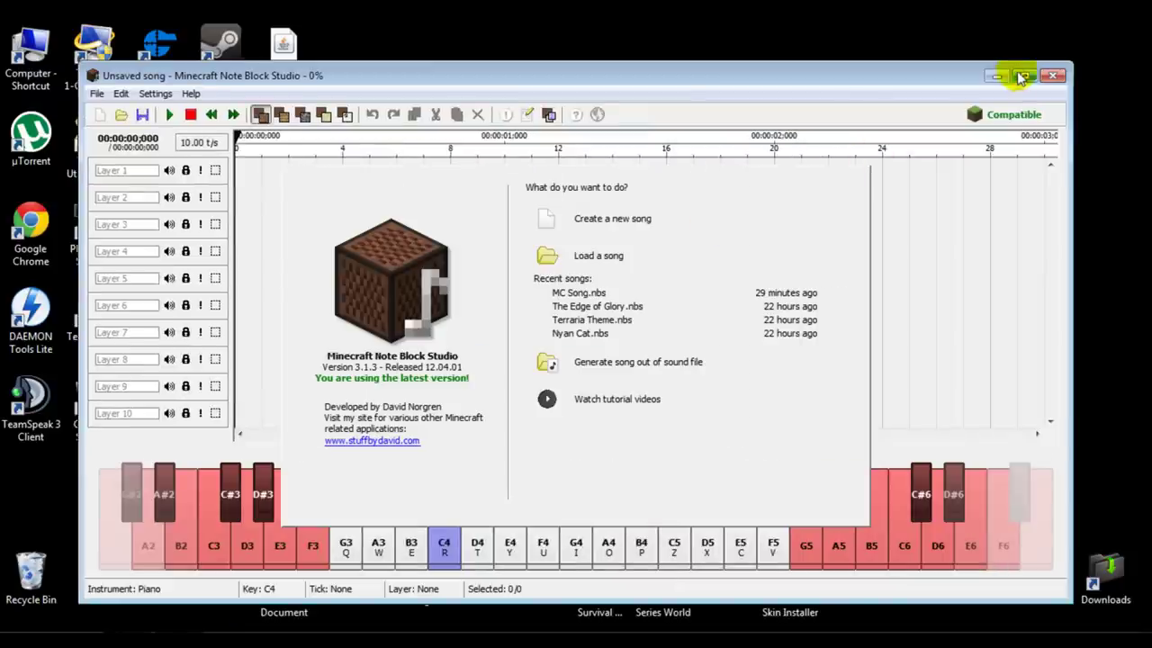
# Maximize the editor, create a new empty song, and try a few piano notes including C5.
pyautogui.click(1025, 77)
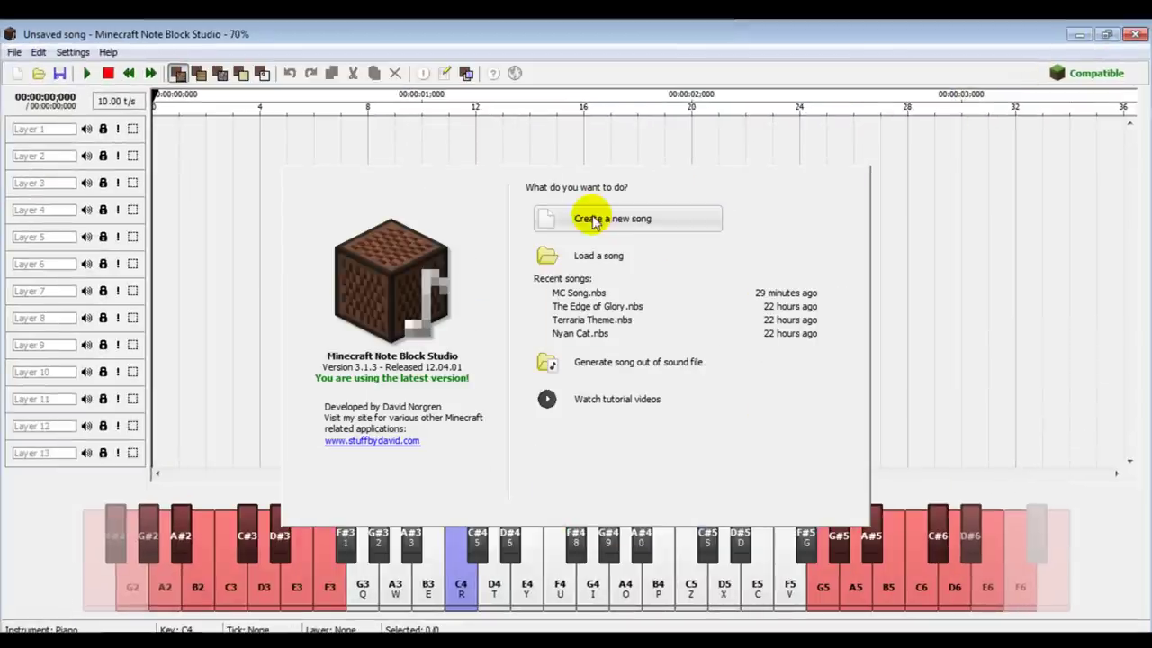
pyautogui.click(588, 221)
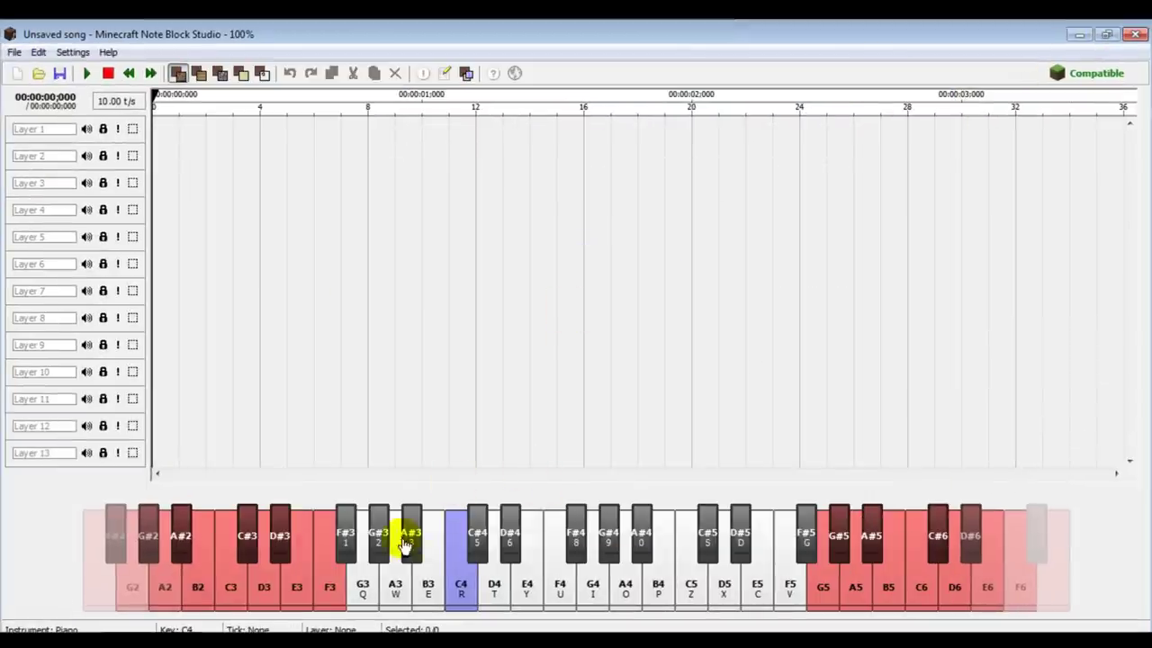
pyautogui.click(428, 575)
pyautogui.click(560, 576)
pyautogui.click(394, 576)
pyautogui.click(691, 589)
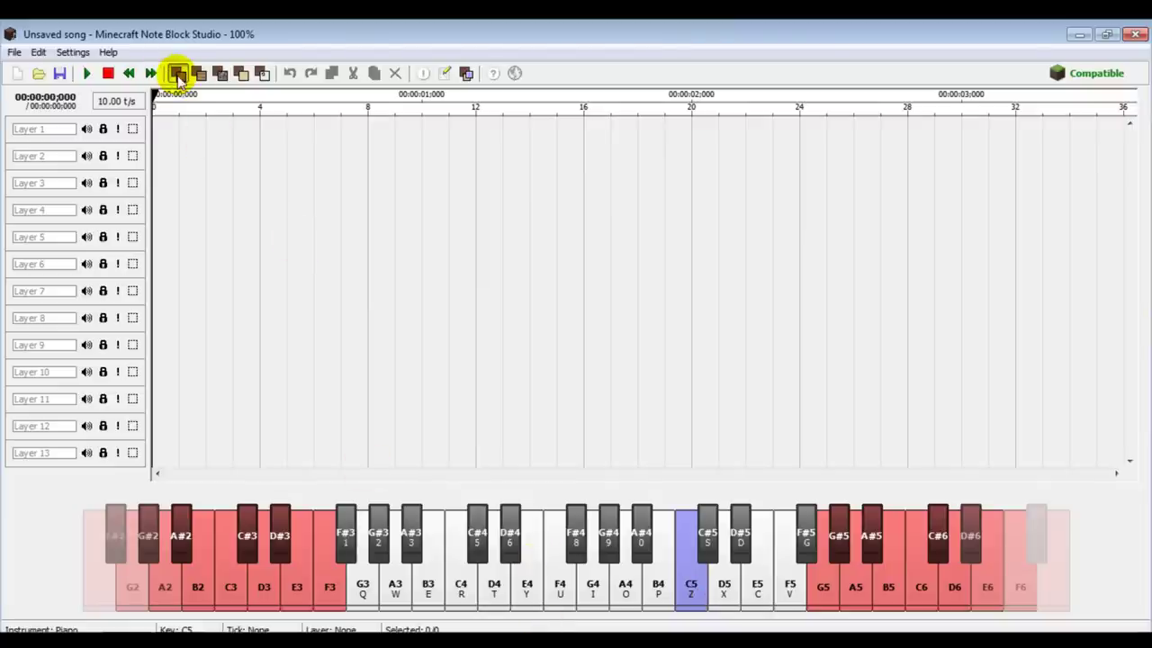
# Play a run of test notes across the piano keyboard.
pyautogui.click(585, 595)
pyautogui.click(461, 585)
pyautogui.click(427, 585)
pyautogui.click(592, 585)
pyautogui.click(691, 585)
pyautogui.click(812, 585)
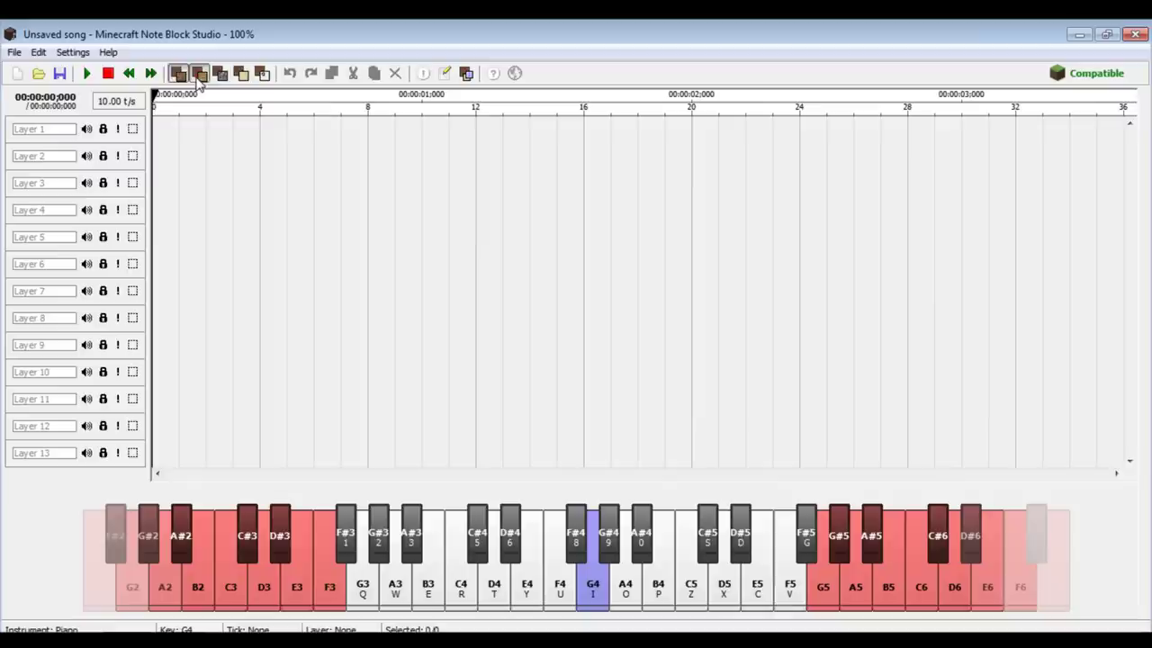
# Preview several piano notes, including C4, with the current instrument.
pyautogui.click(459, 581)
pyautogui.click(592, 585)
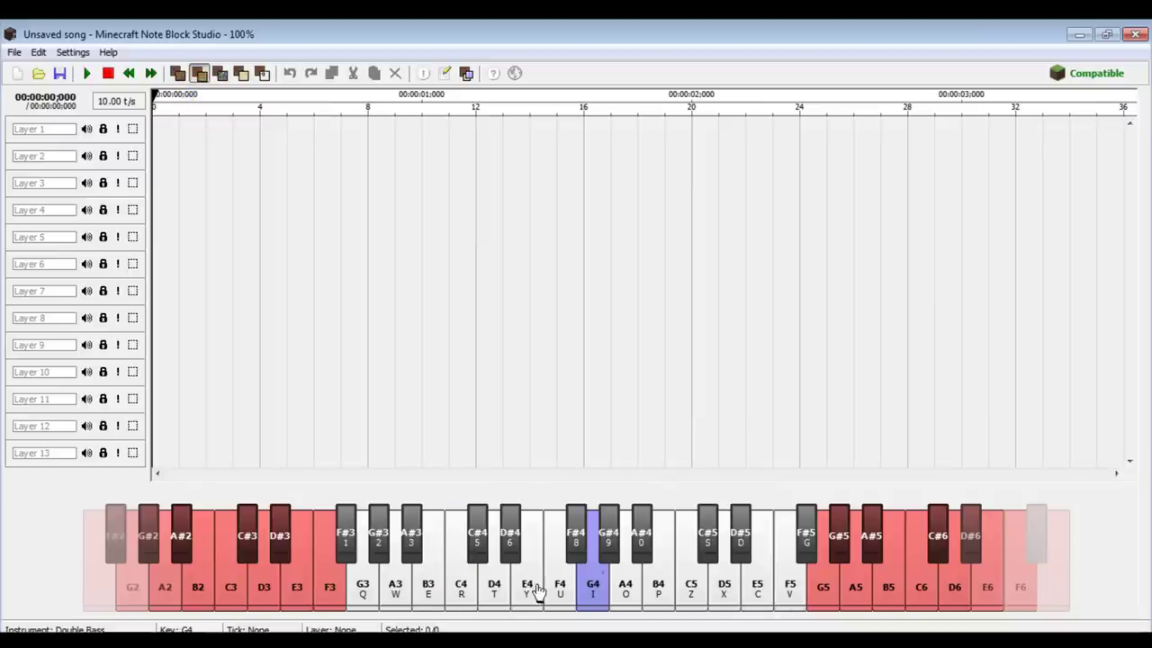
pyautogui.click(477, 540)
pyautogui.click(658, 585)
pyautogui.click(476, 540)
pyautogui.click(592, 585)
pyautogui.click(460, 585)
pyautogui.click(609, 593)
pyautogui.click(459, 590)
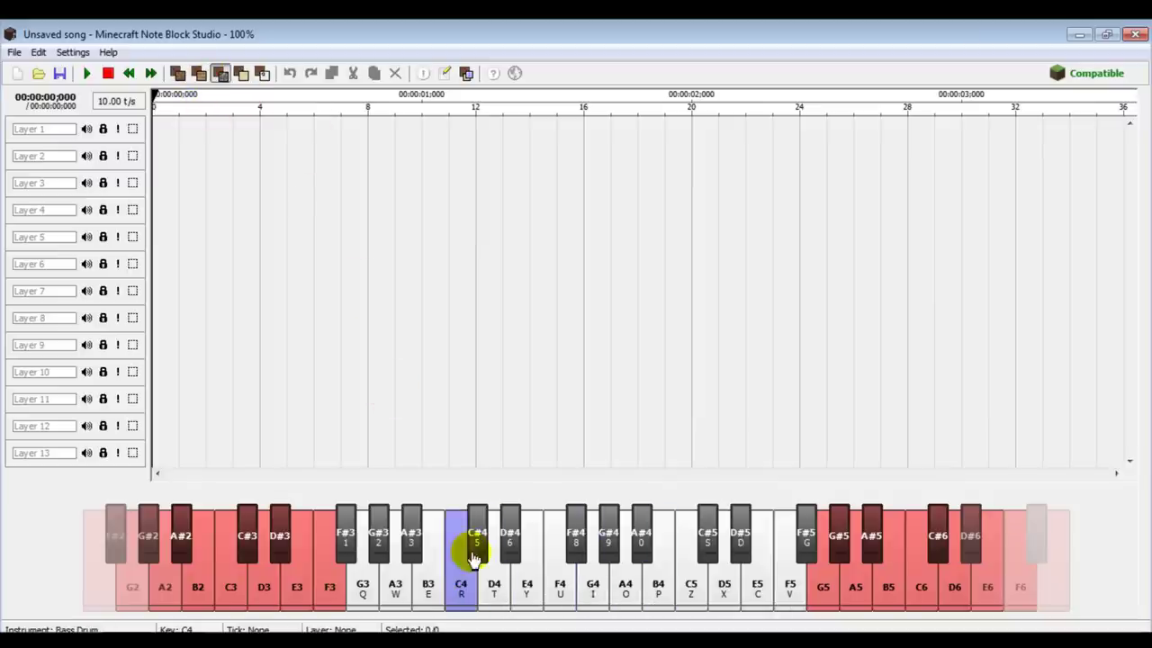
# Preview more notes with the O, Y and Z keys and the B3 and E4 piano keys.
pyautogui.press('o')
pyautogui.press('y')
pyautogui.press('z')
pyautogui.press('y')
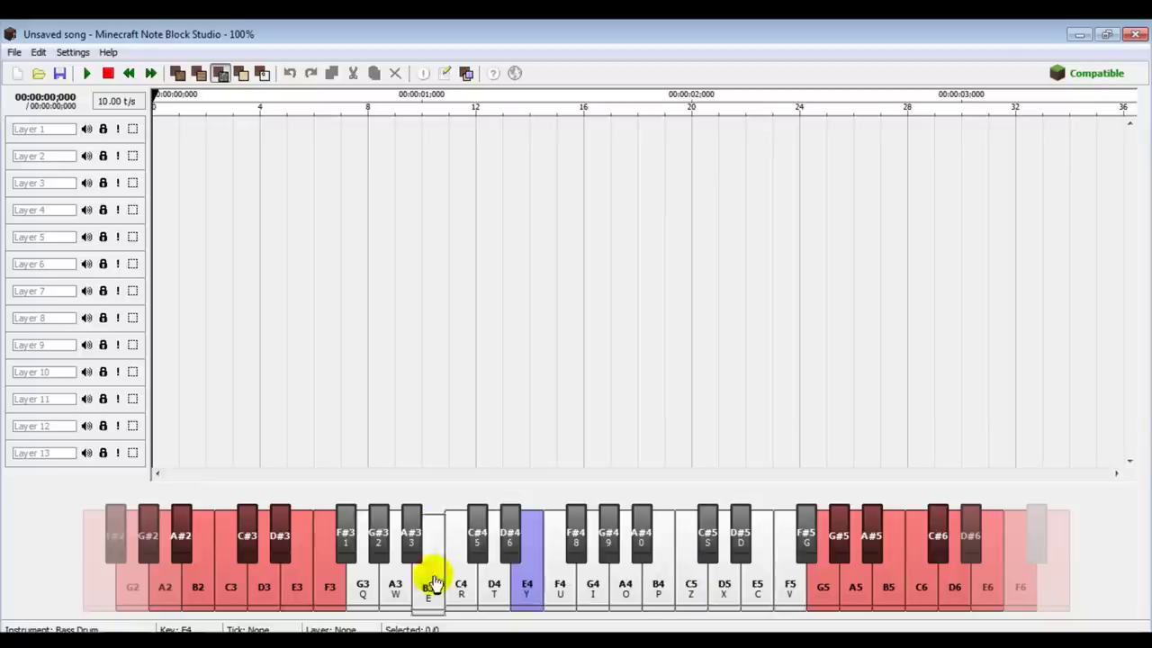
pyautogui.click(432, 583)
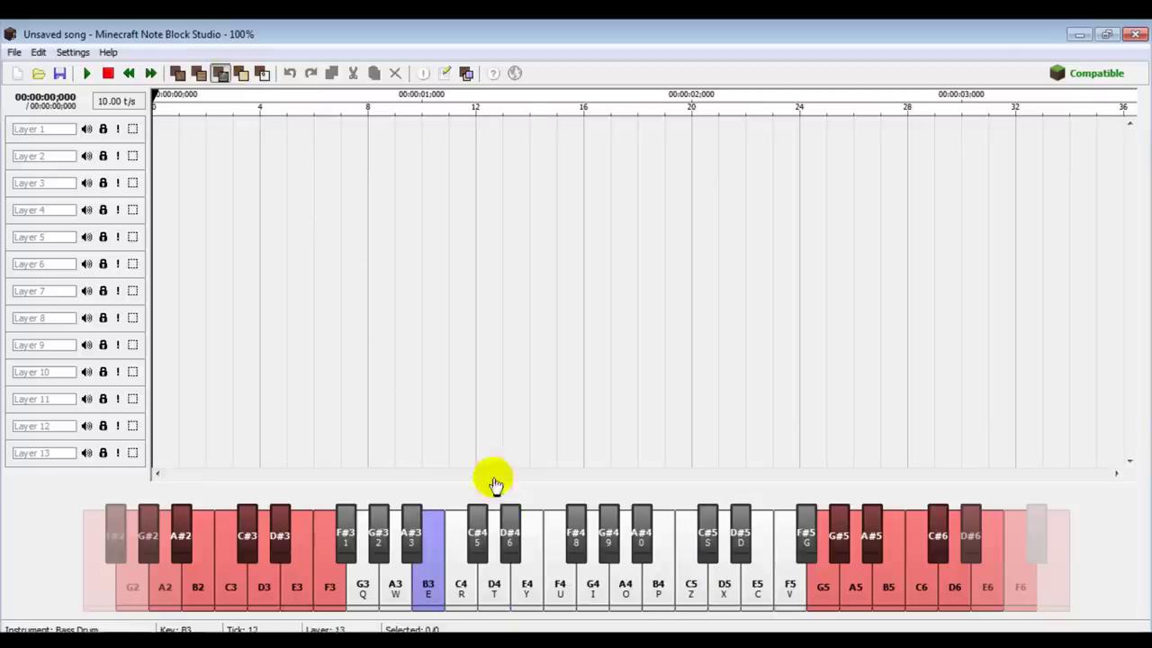
pyautogui.click(538, 592)
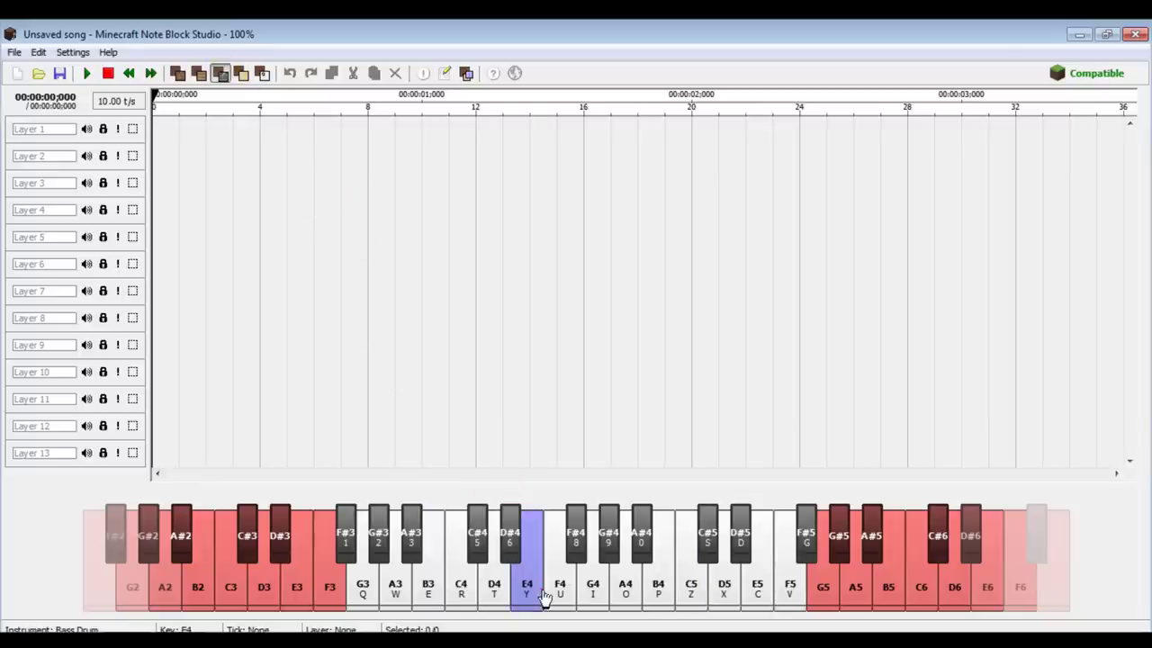
# Switch the instrument to Snare Drum and preview notes with it.
pyautogui.click(243, 76)
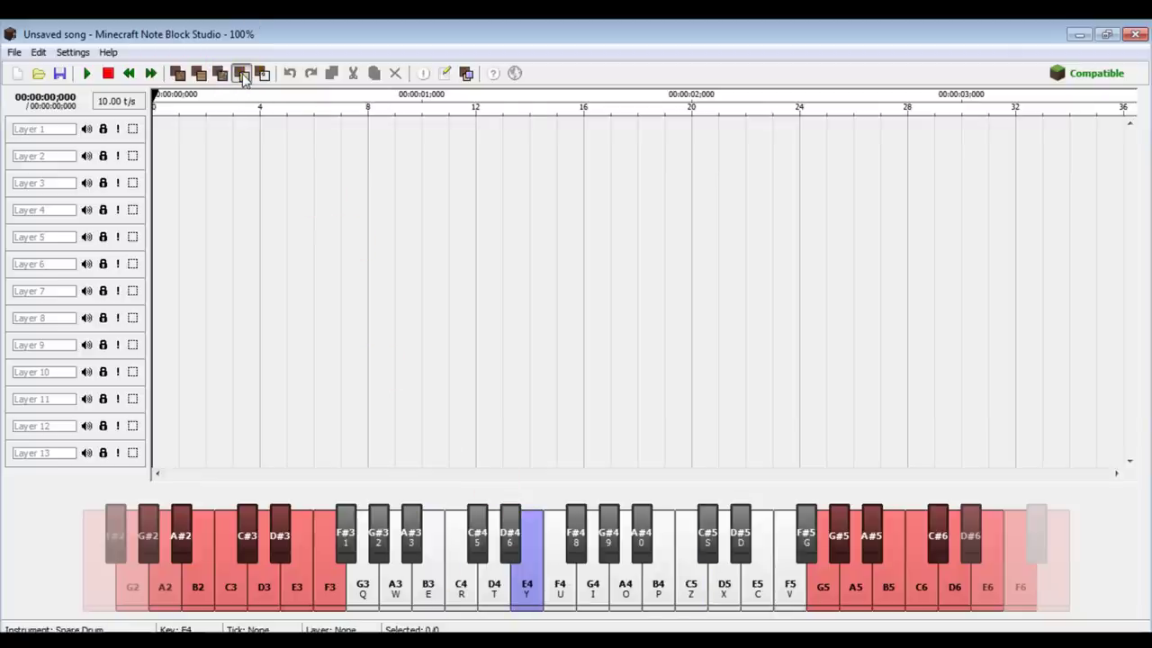
pyautogui.click(459, 580)
pyautogui.click(625, 585)
pyautogui.click(689, 583)
pyautogui.click(520, 585)
pyautogui.click(450, 587)
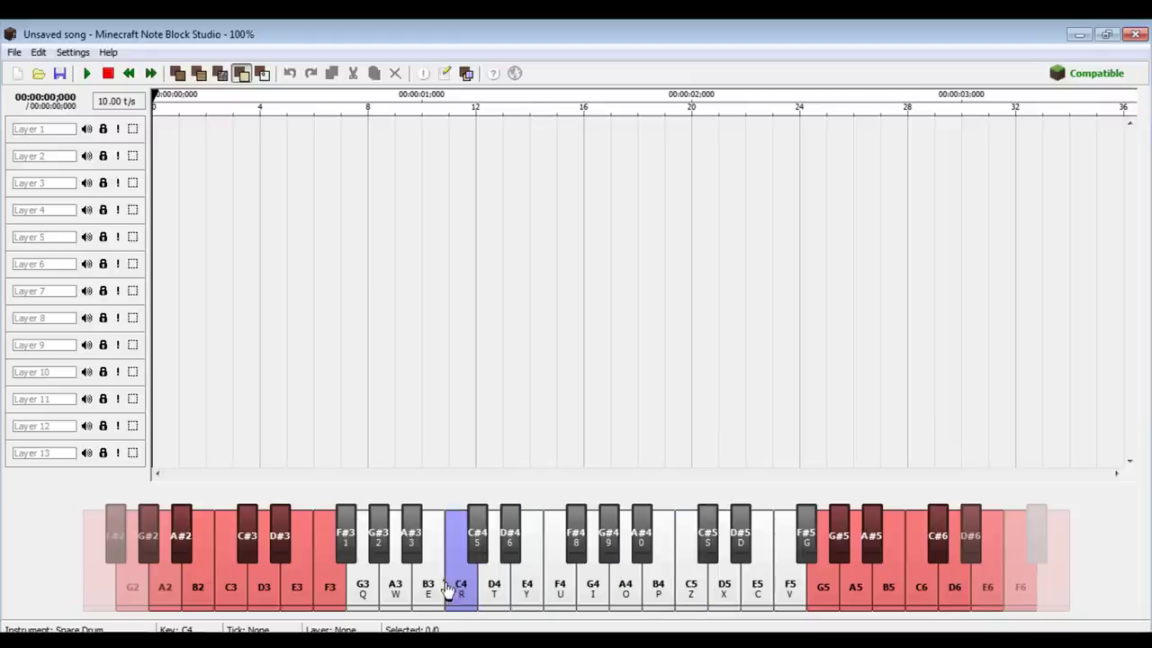
# Make Click the instrument and preview notes, ending on G3.
pyautogui.click(261, 79)
pyautogui.click(526, 585)
pyautogui.click(624, 590)
pyautogui.click(456, 601)
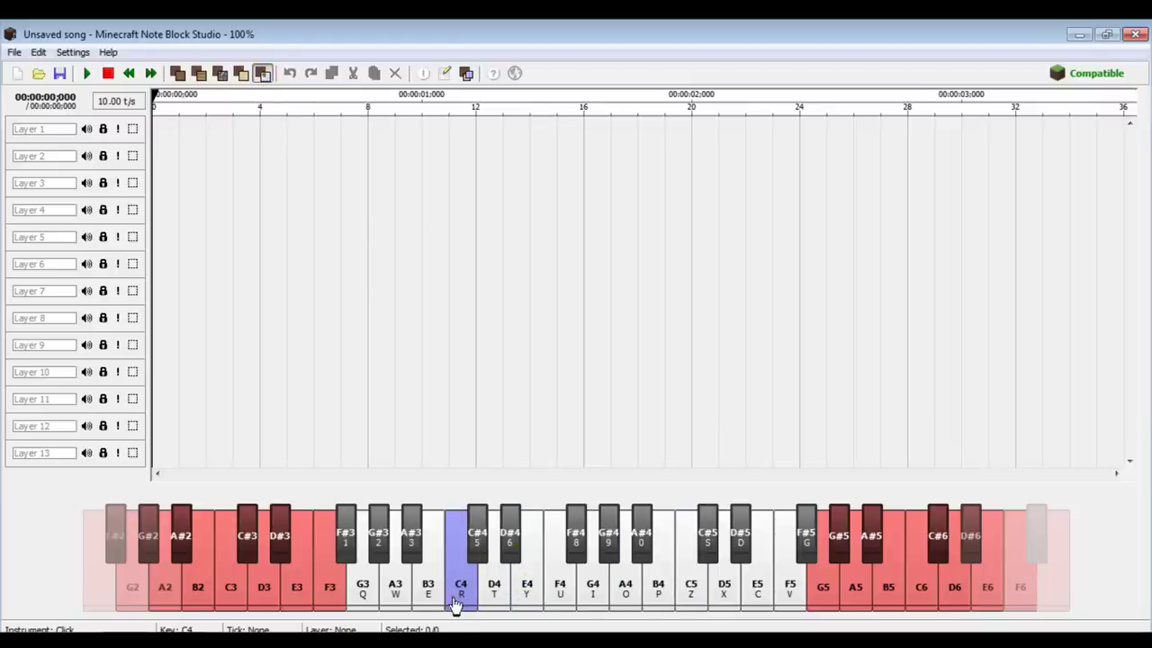
pyautogui.click(368, 594)
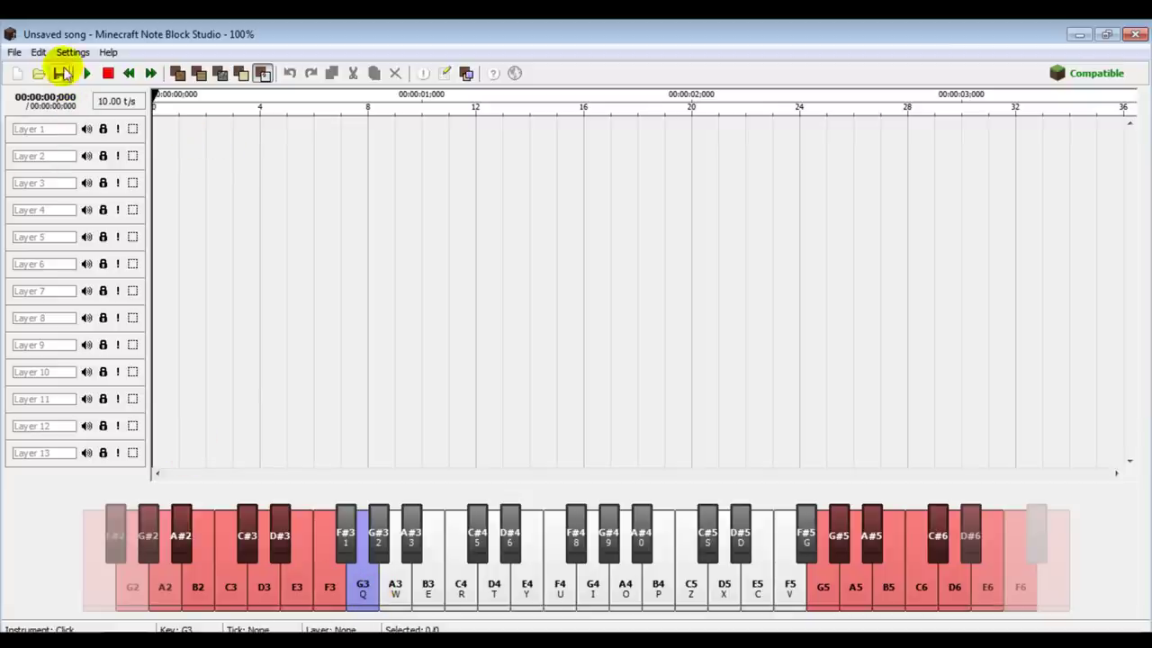
# Start opening a song, browse the Desktop, then cancel the dialog.
pyautogui.click(15, 52)
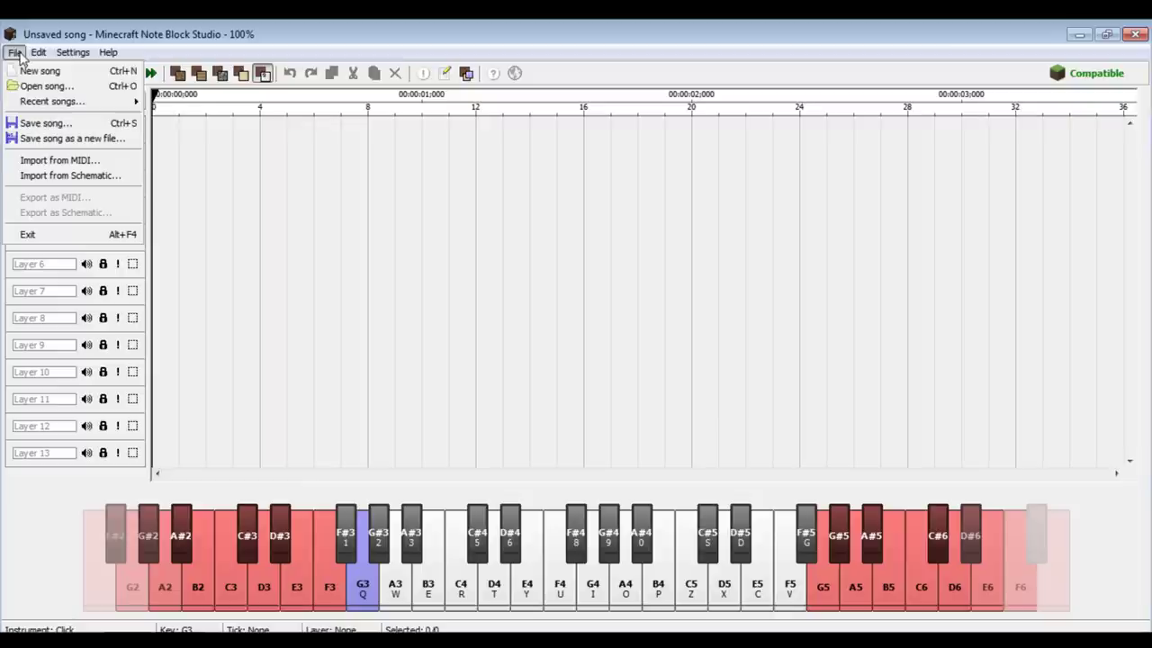
pyautogui.click(41, 85)
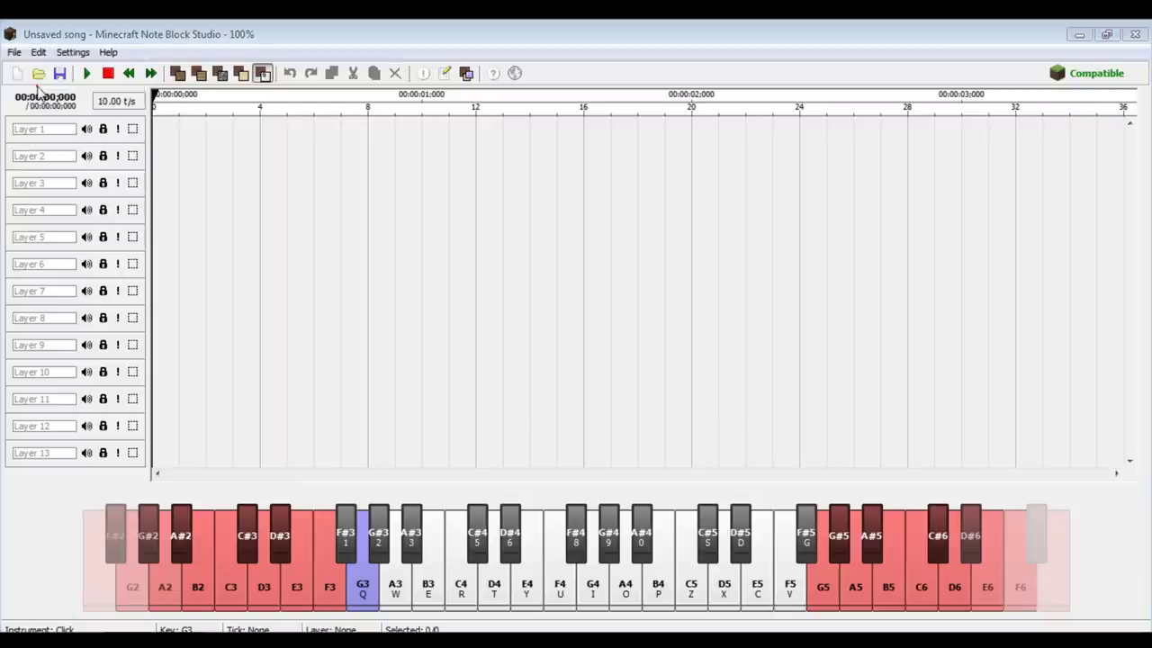
pyautogui.click(387, 240)
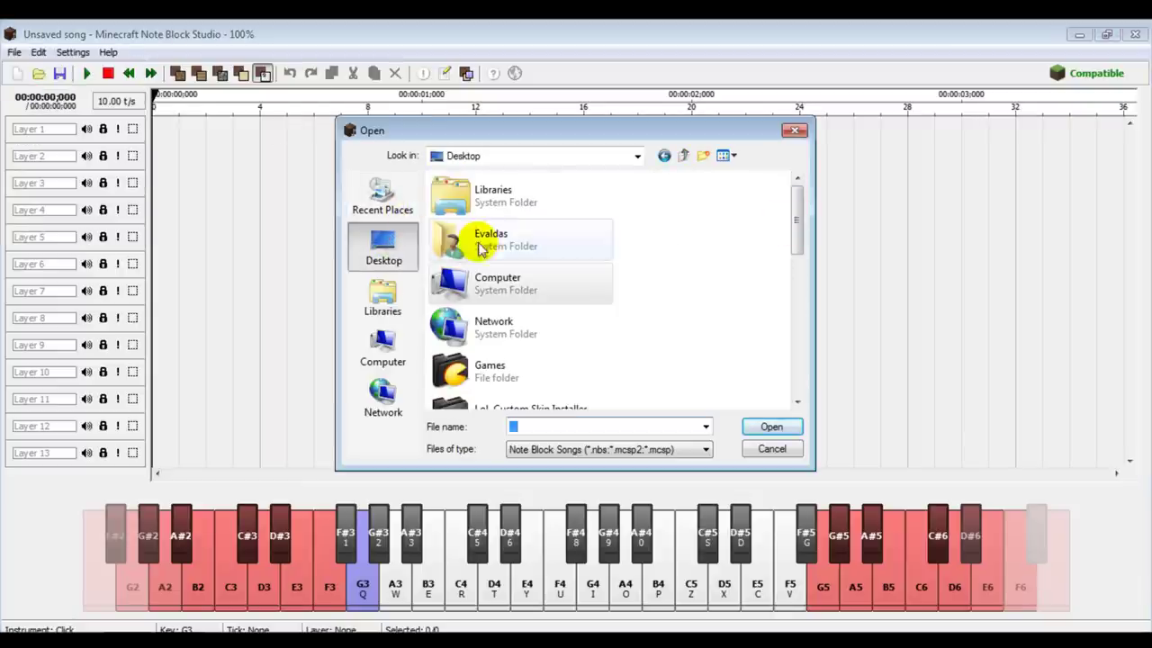
pyautogui.click(785, 450)
# Open Terraria Theme.nbs from the Songs folder and dismiss its info popup.
pyautogui.click(14, 53)
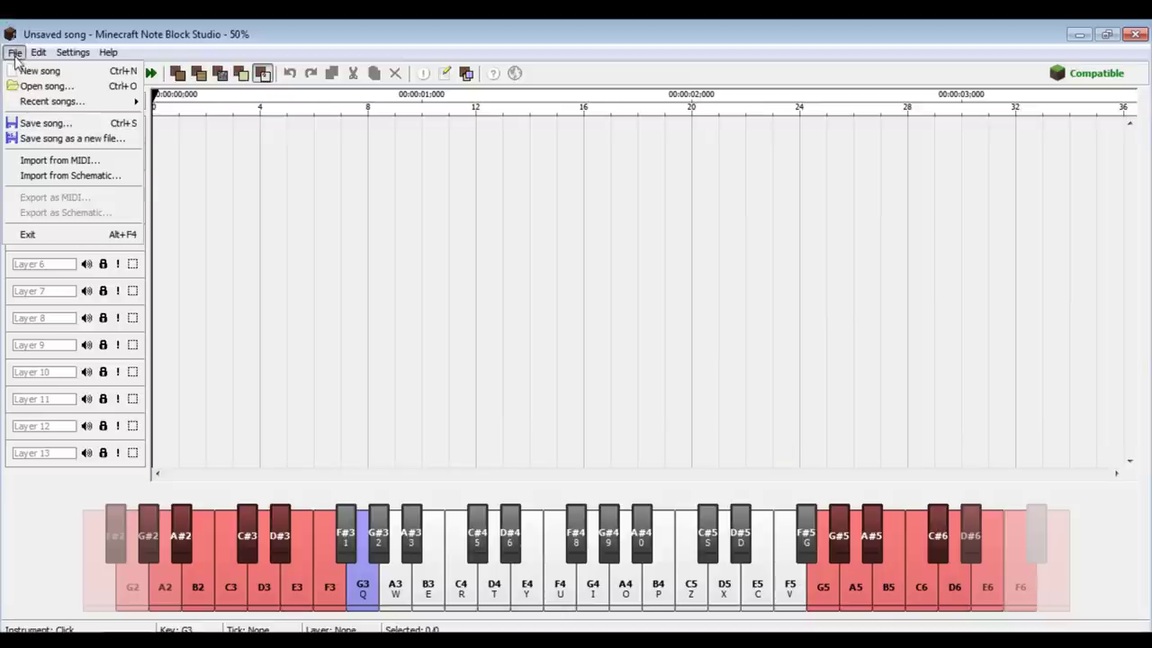
pyautogui.click(27, 85)
pyautogui.moveTo(797, 219); pyautogui.dragTo(802, 283)
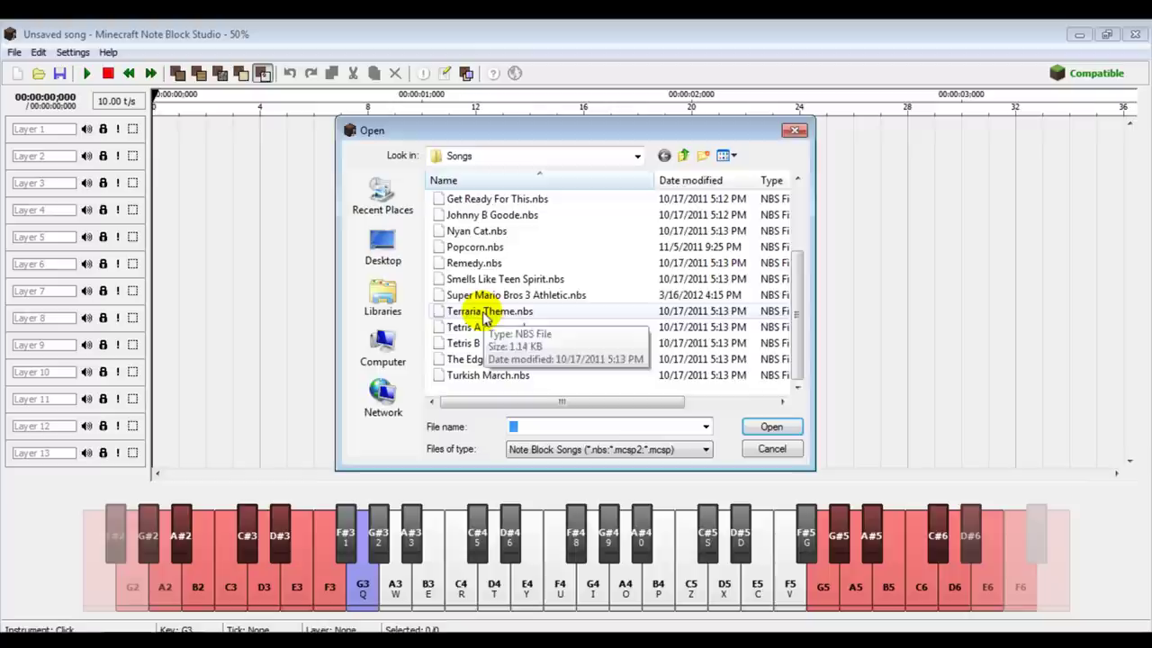
pyautogui.doubleClick(485, 315)
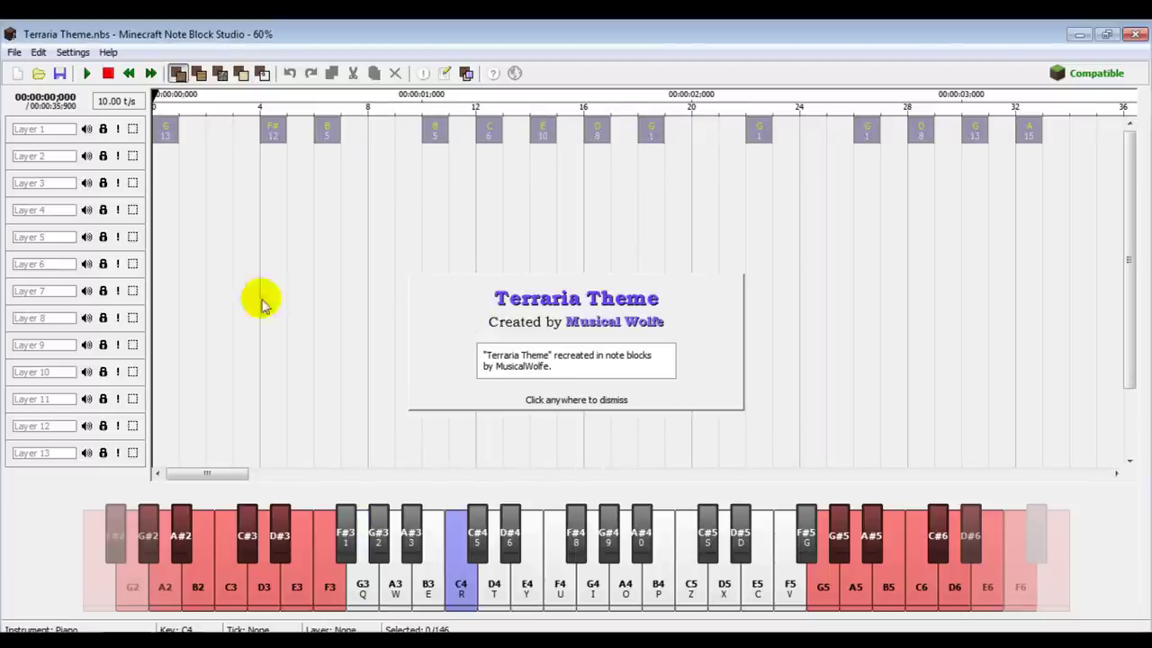
pyautogui.click(648, 352)
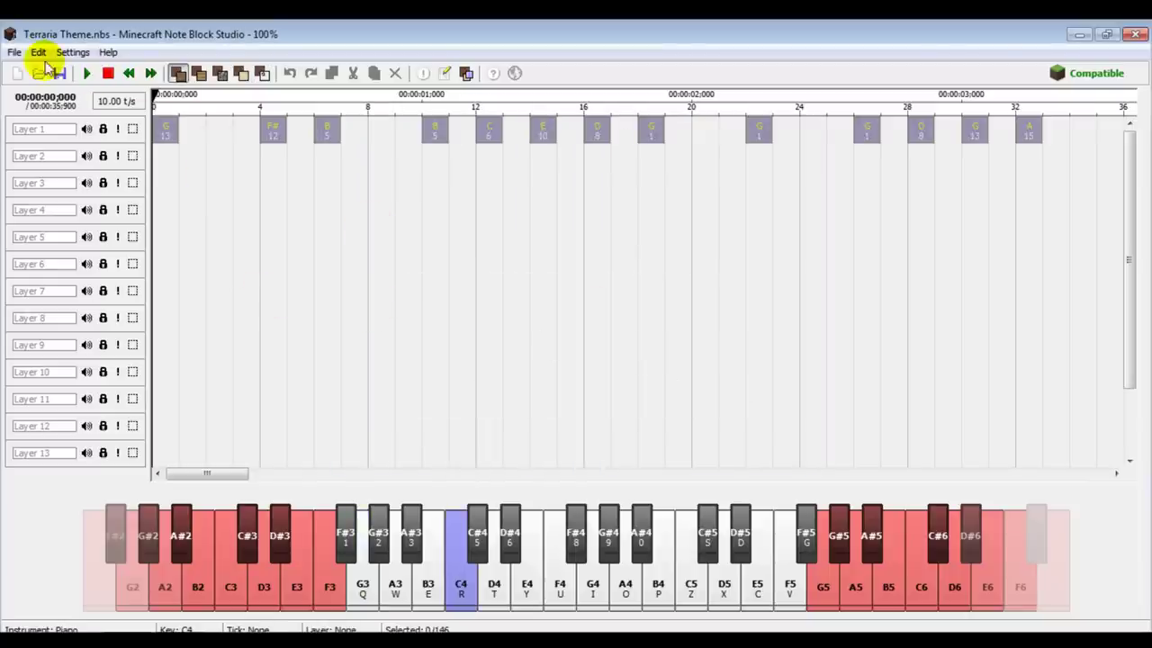
# Play the Terraria Theme song through to its end at 00:00:39,300.
pyautogui.click(84, 73)
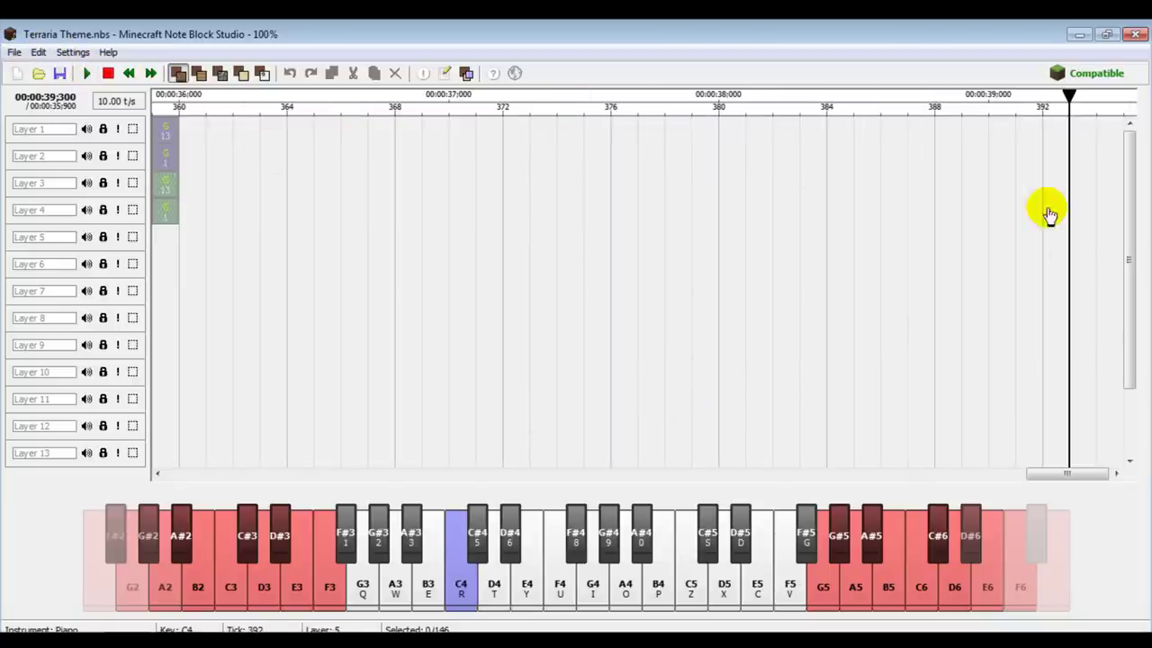
# Drag the playhead back to tick 369 and preview G4, B3 and C5.
pyautogui.moveTo(1068, 180)
pyautogui.mouseDown()
pyautogui.moveTo(278, 231)
pyautogui.moveTo(427, 231)
pyautogui.mouseUp()
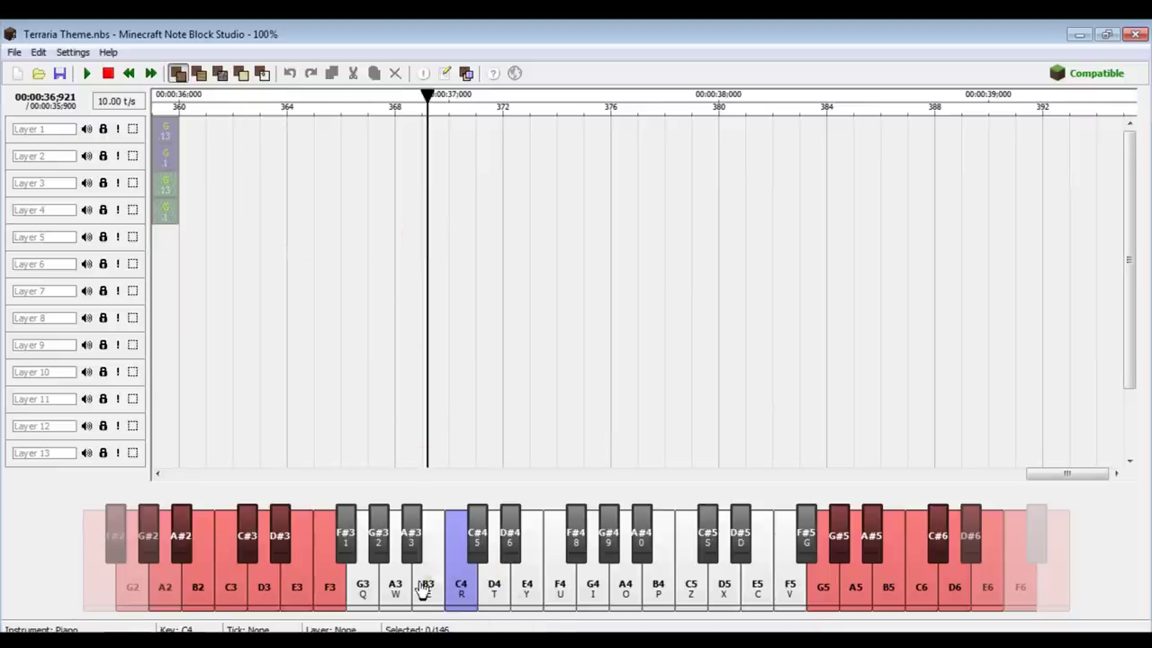
pyautogui.press('i')
pyautogui.click(437, 608)
pyautogui.click(563, 599)
pyautogui.press('z')
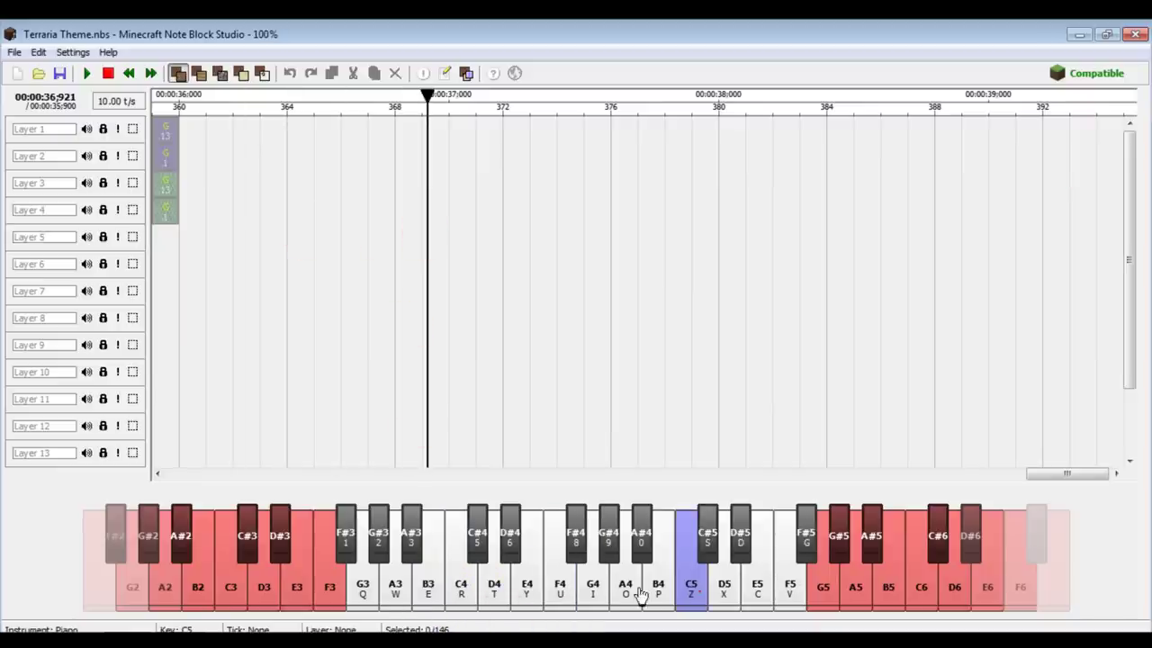
# Preview A3, G3 and F3 on the piano, then make F4 the current key.
pyautogui.click(406, 602)
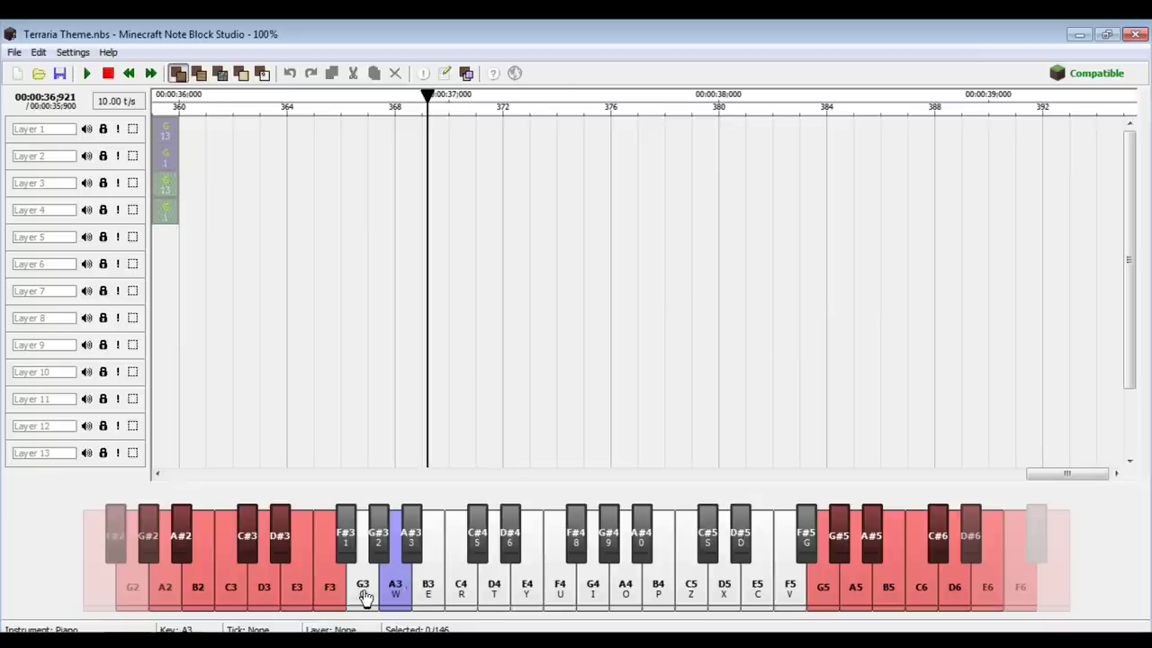
pyautogui.click(364, 598)
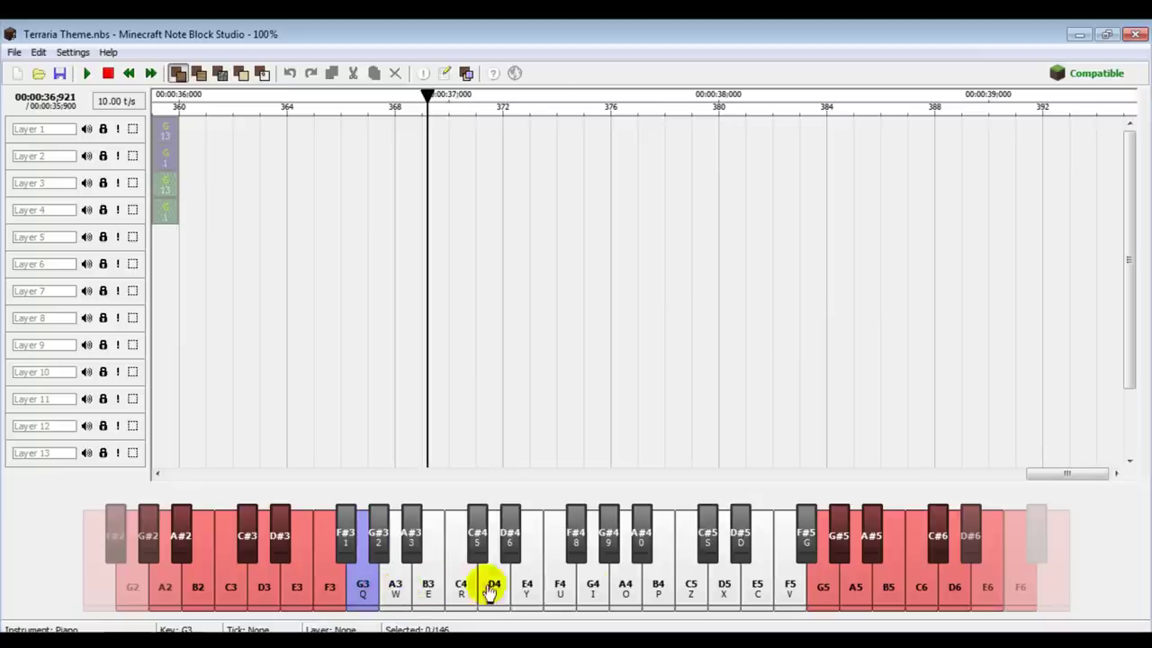
pyautogui.click(333, 583)
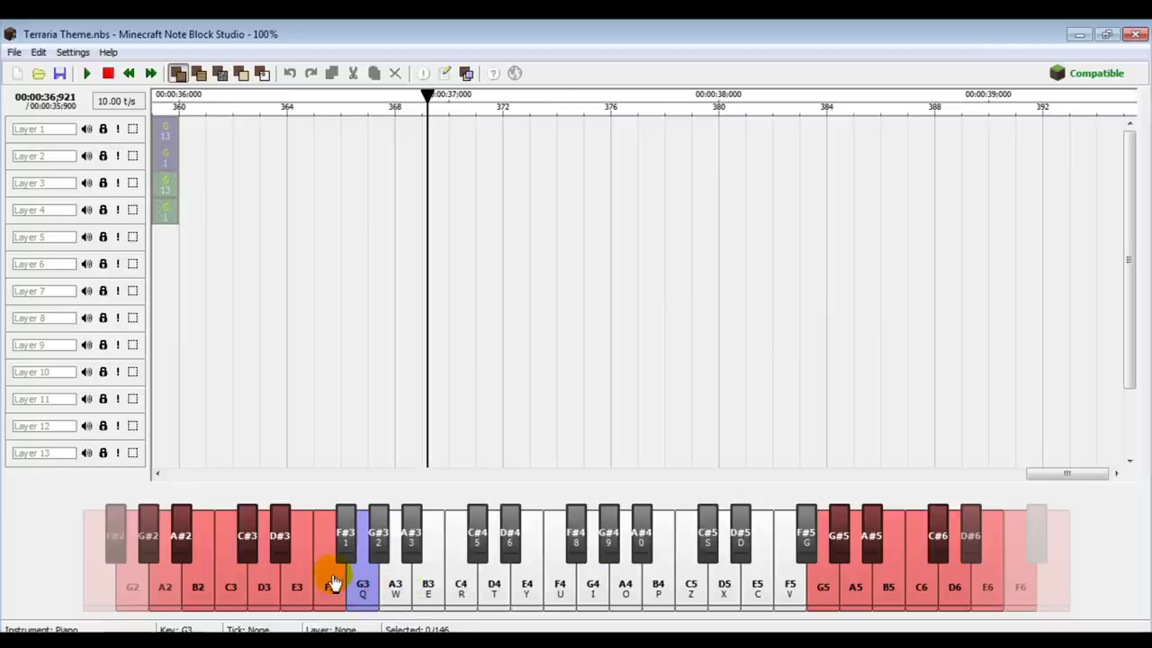
pyautogui.click(335, 588)
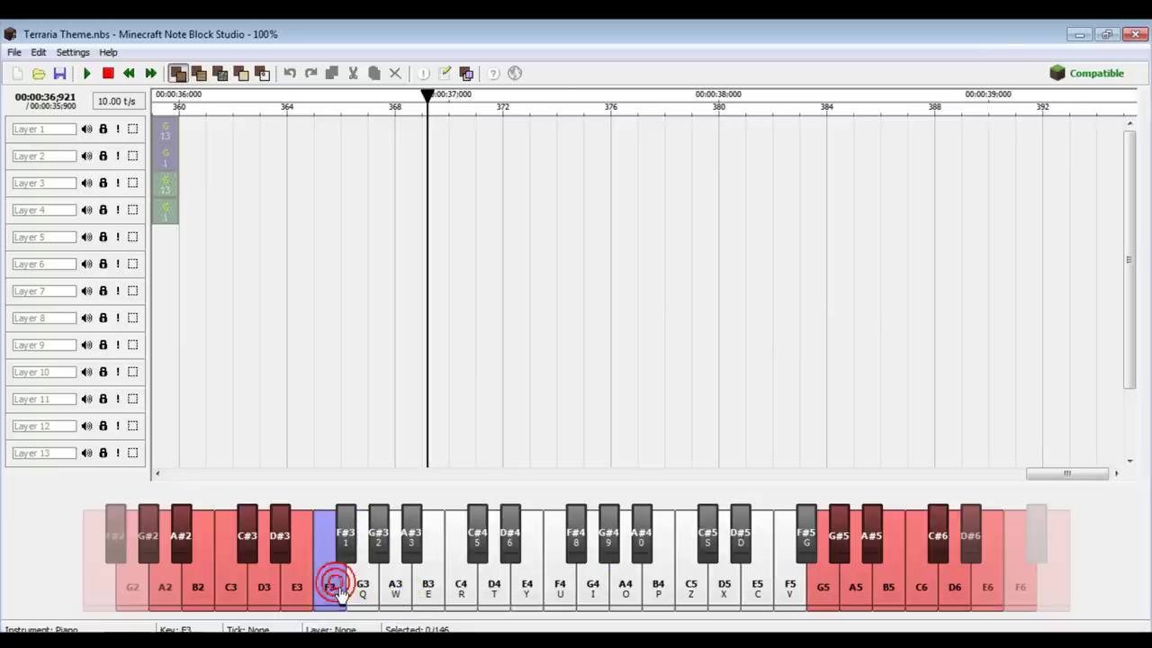
pyautogui.moveTo(1041, 607)
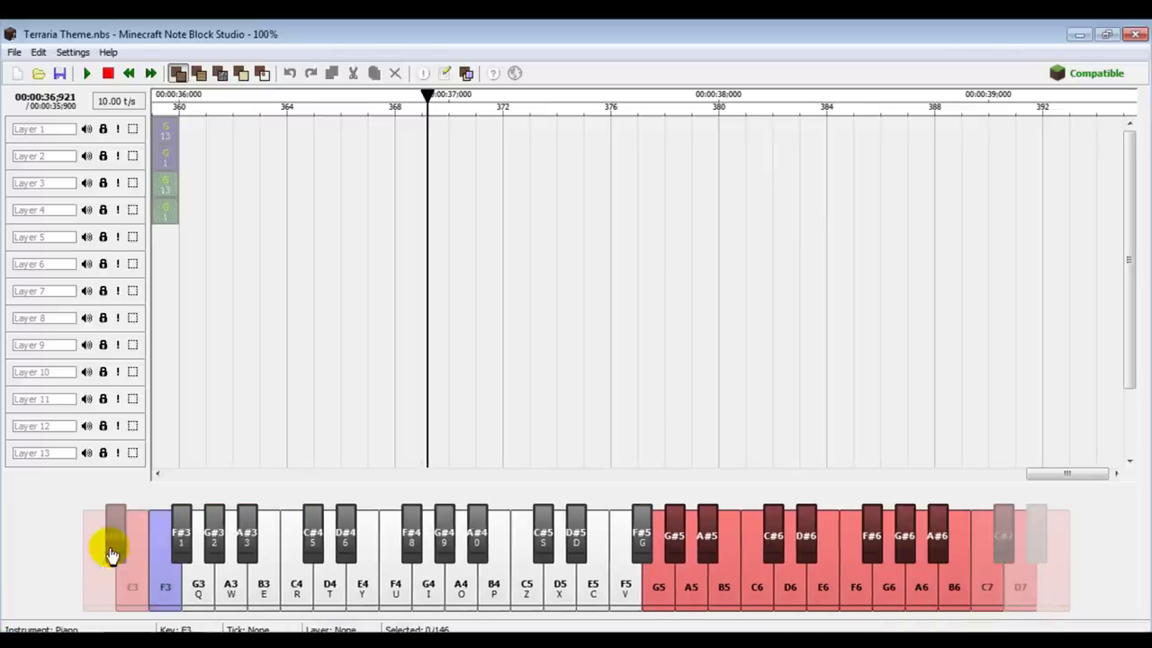
pyautogui.moveTo(77, 540)
pyautogui.click(450, 576)
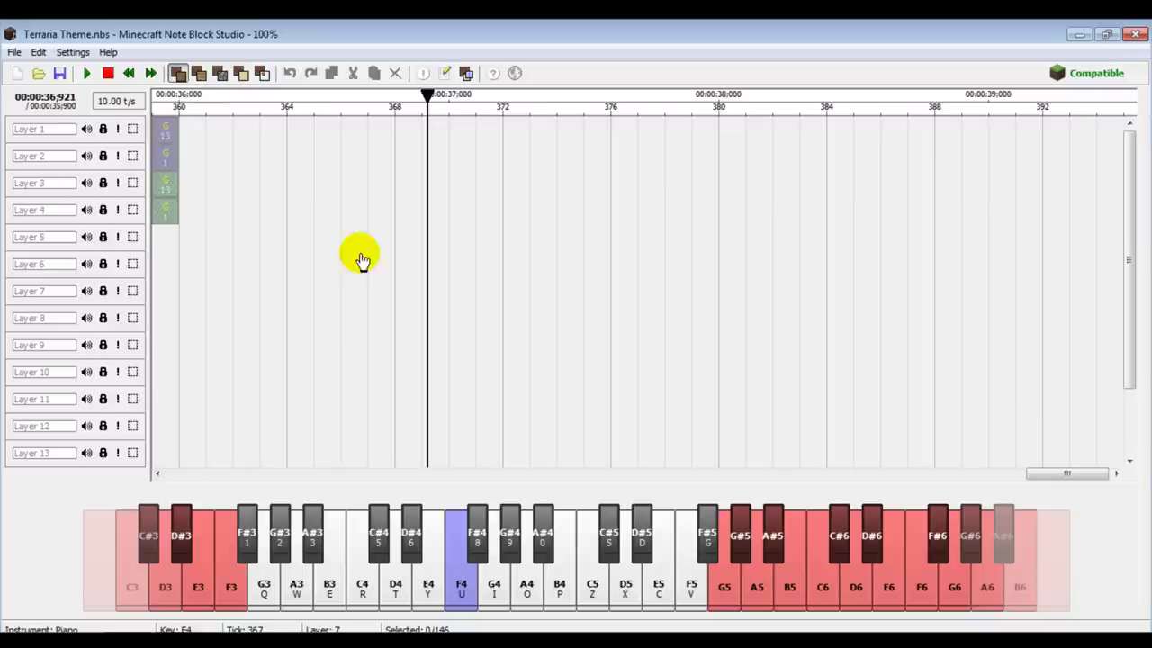
pyautogui.click(558, 589)
pyautogui.click(491, 590)
pyautogui.click(428, 590)
pyautogui.click(395, 591)
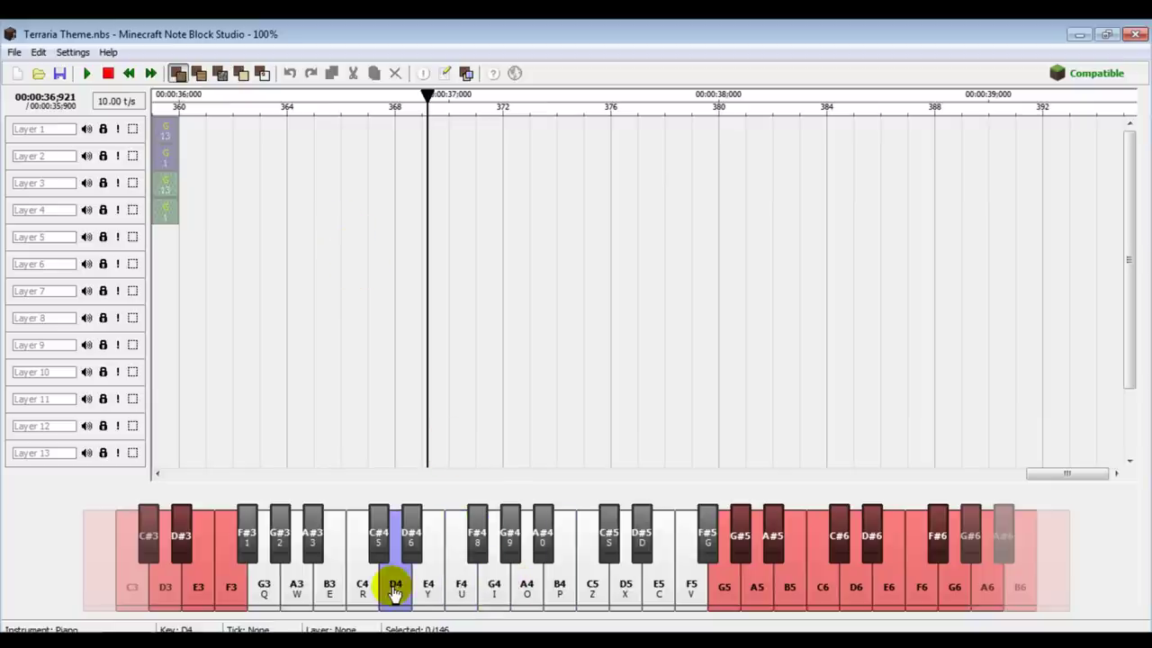
pyautogui.click(493, 274)
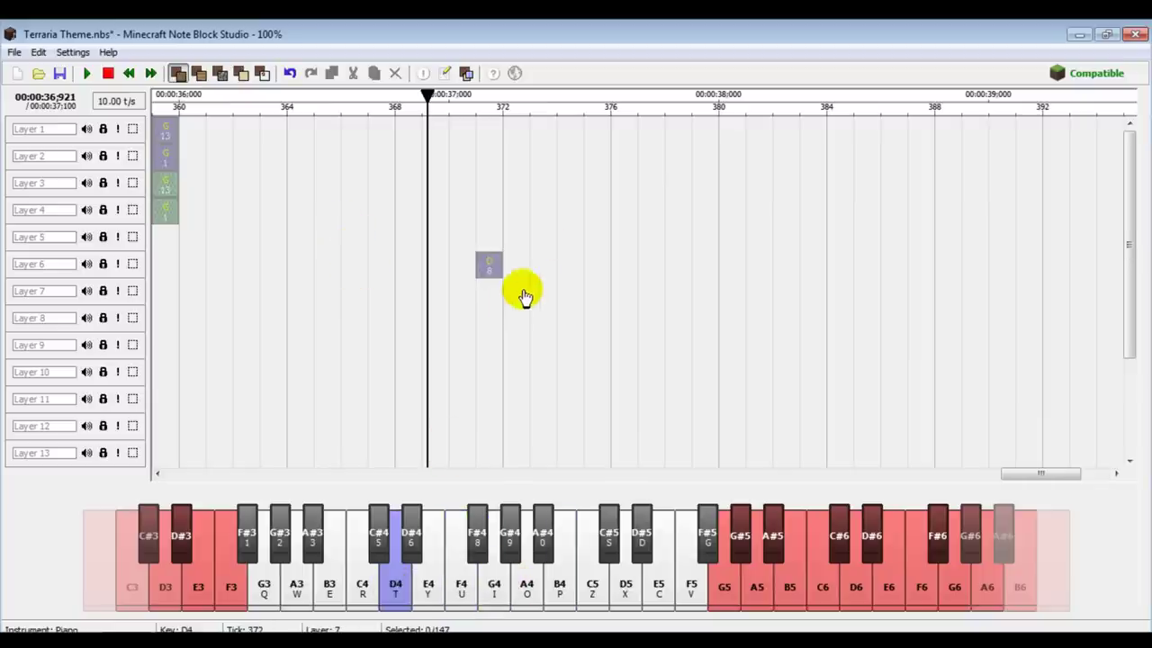
pyautogui.click(551, 355)
pyautogui.click(458, 369)
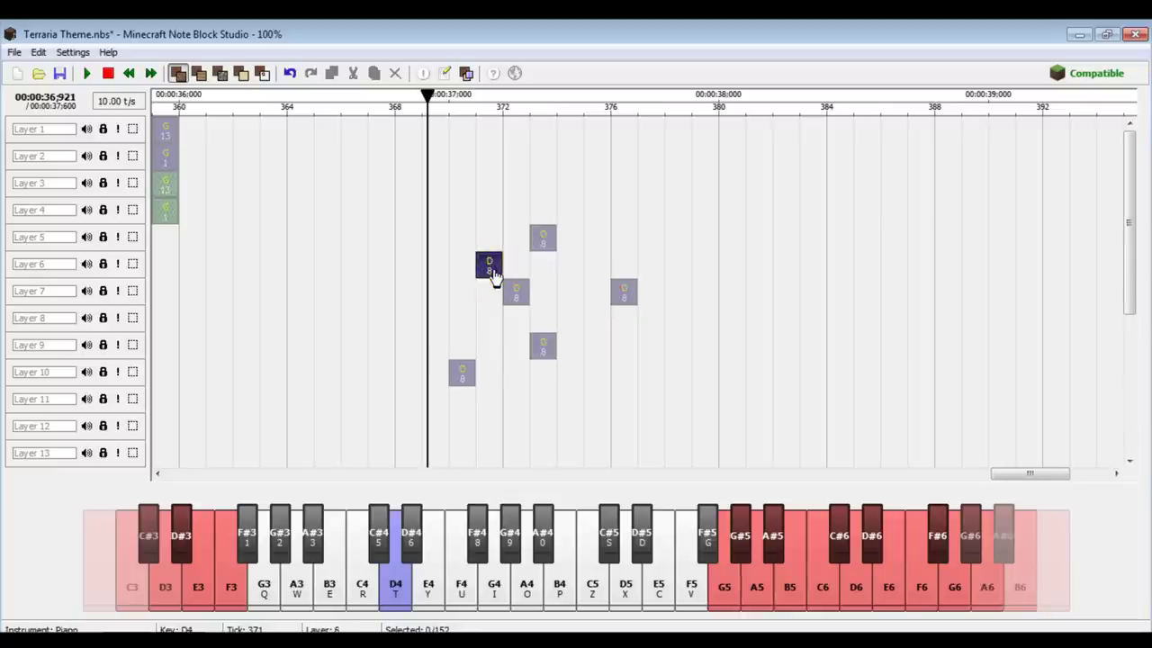
pyautogui.rightClick(610, 297)
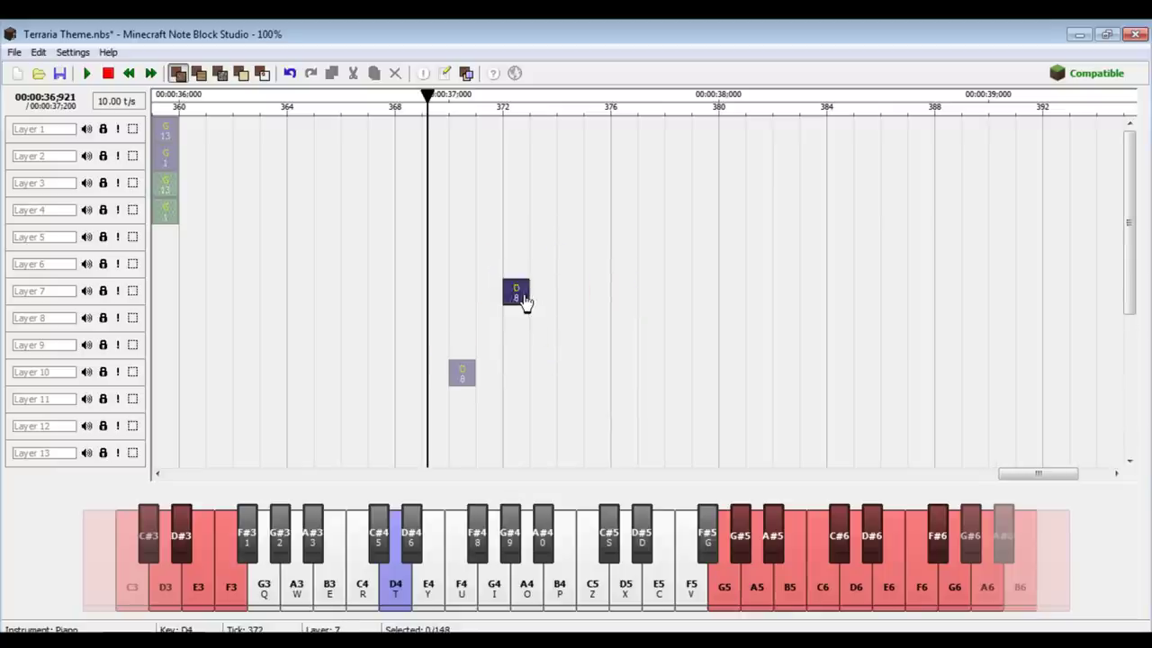
pyautogui.rightClick(463, 377)
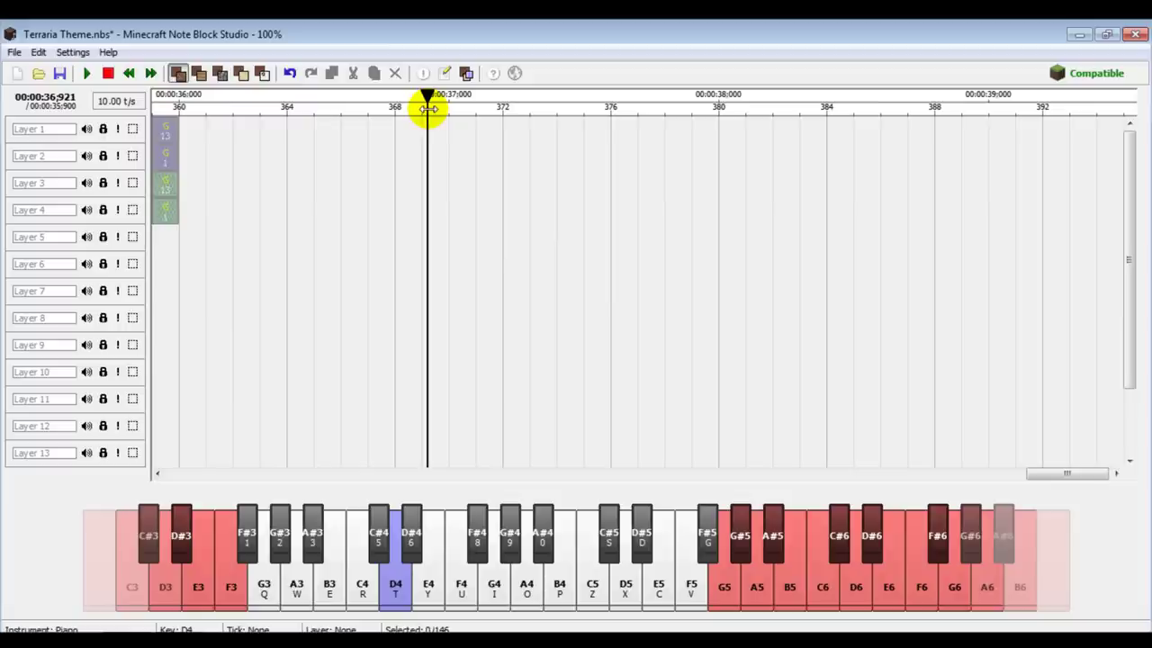
# Start the schematic export, choose the Simple walkway layout, and show the block material settings.
pyautogui.click(13, 54)
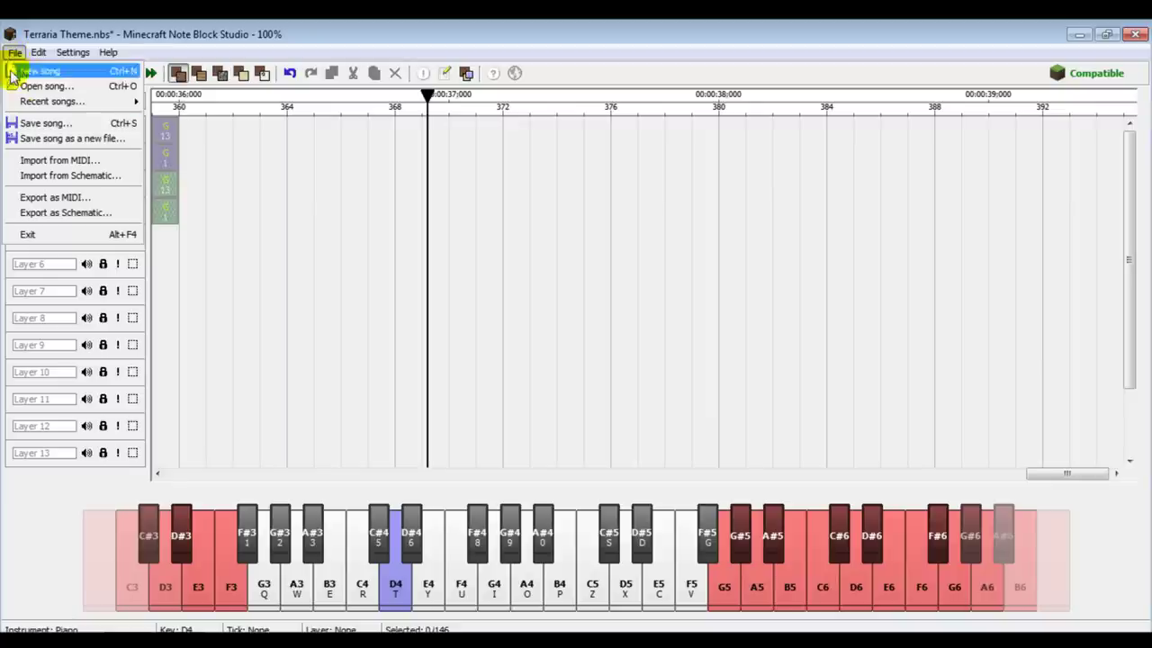
pyautogui.click(40, 214)
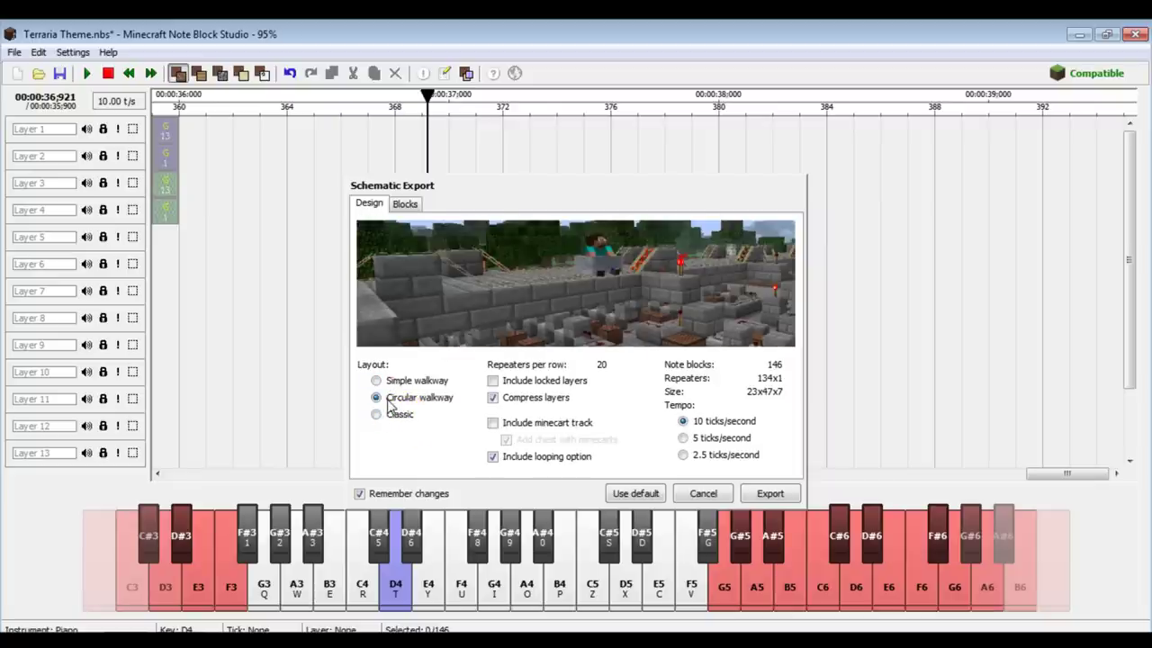
pyautogui.click(391, 381)
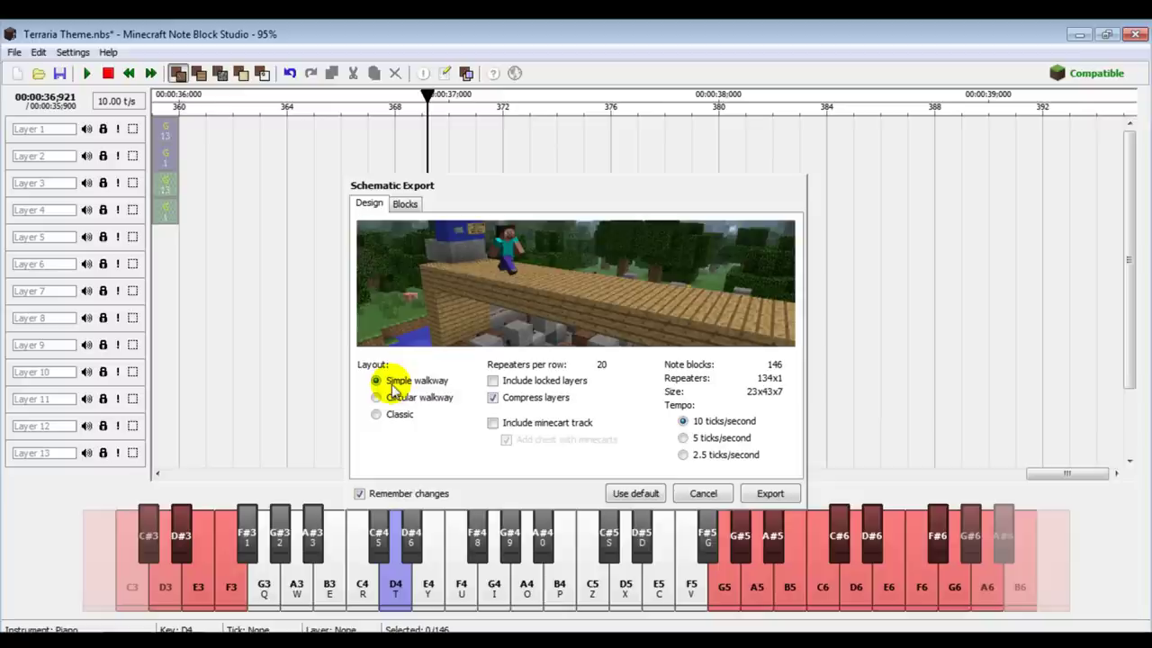
pyautogui.click(393, 389)
pyautogui.click(695, 440)
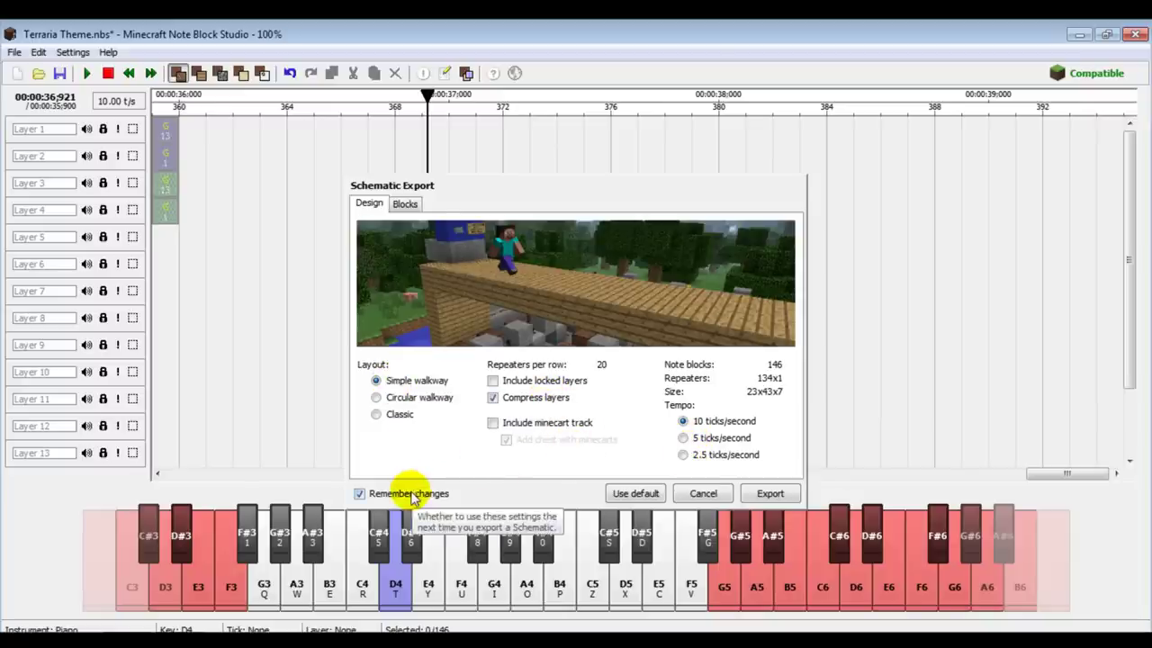
pyautogui.click(404, 203)
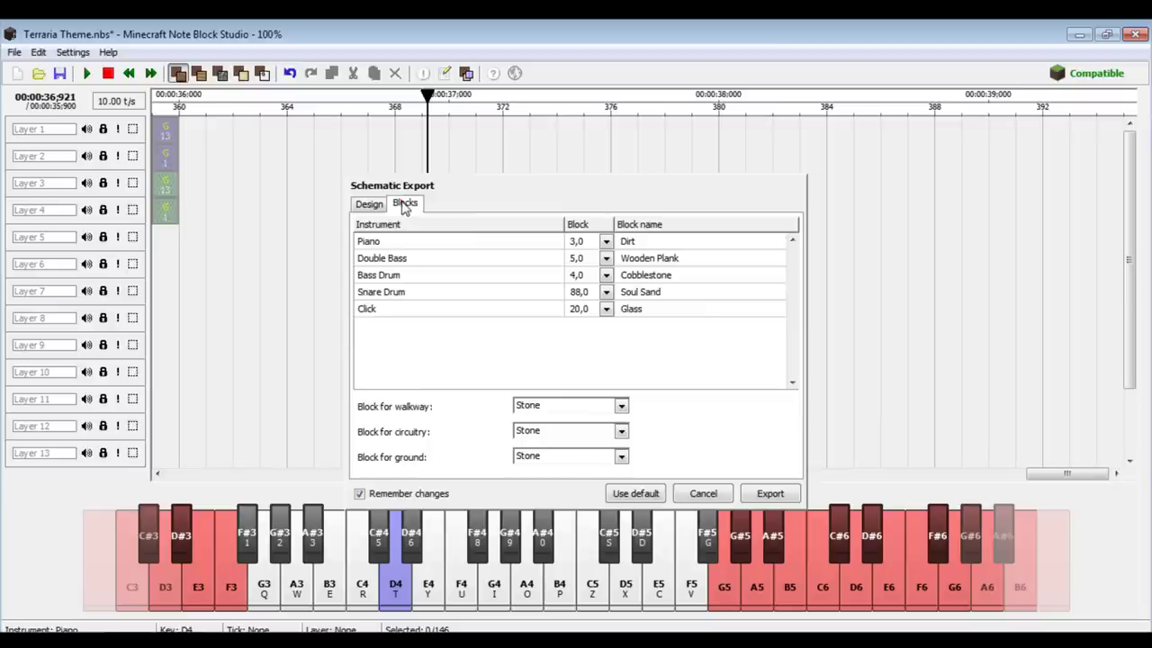
# Set the walkway block to Wooden Plank.
pyautogui.click(619, 406)
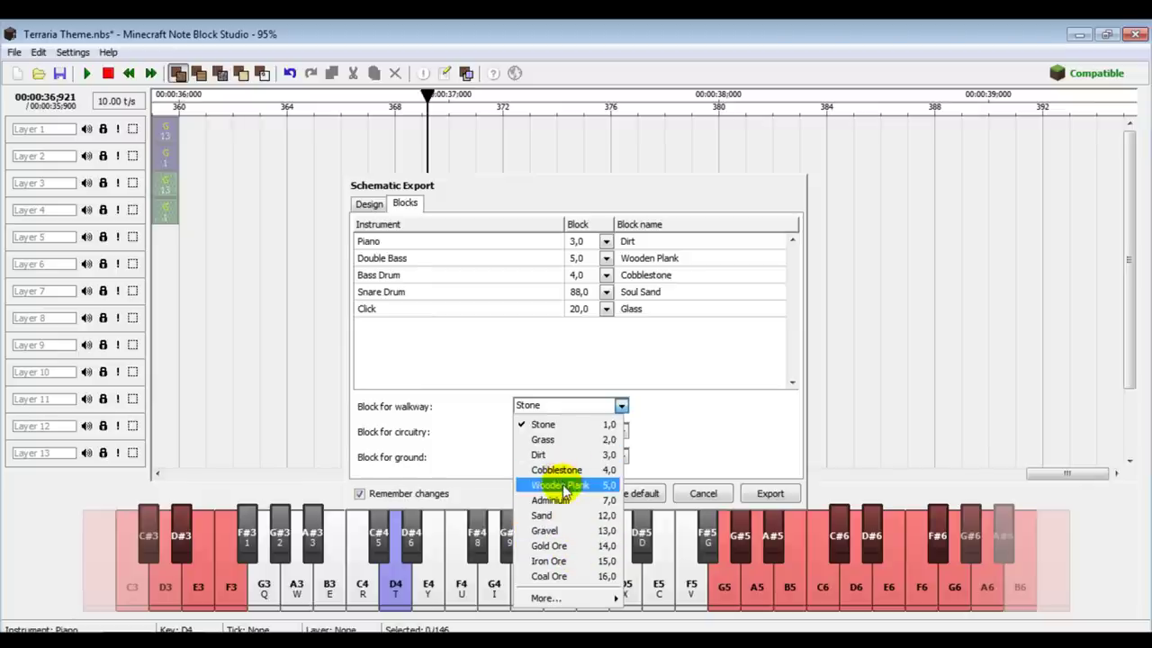
pyautogui.press('Escape')
pyautogui.press('w')
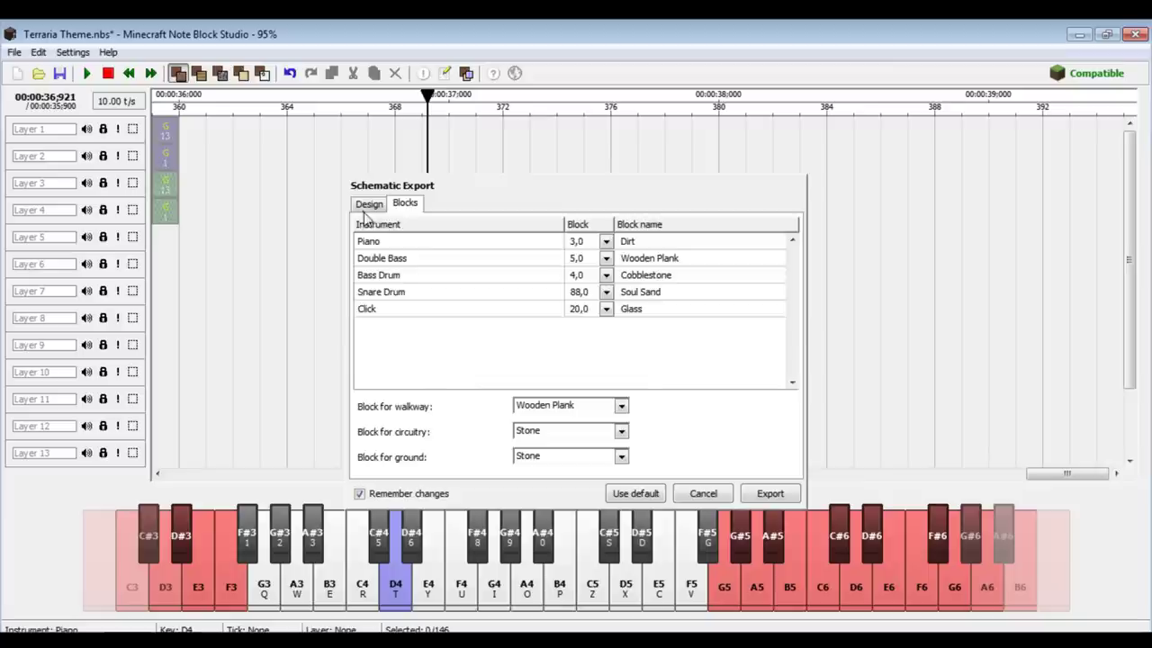
pyautogui.click(368, 204)
pyautogui.click(403, 204)
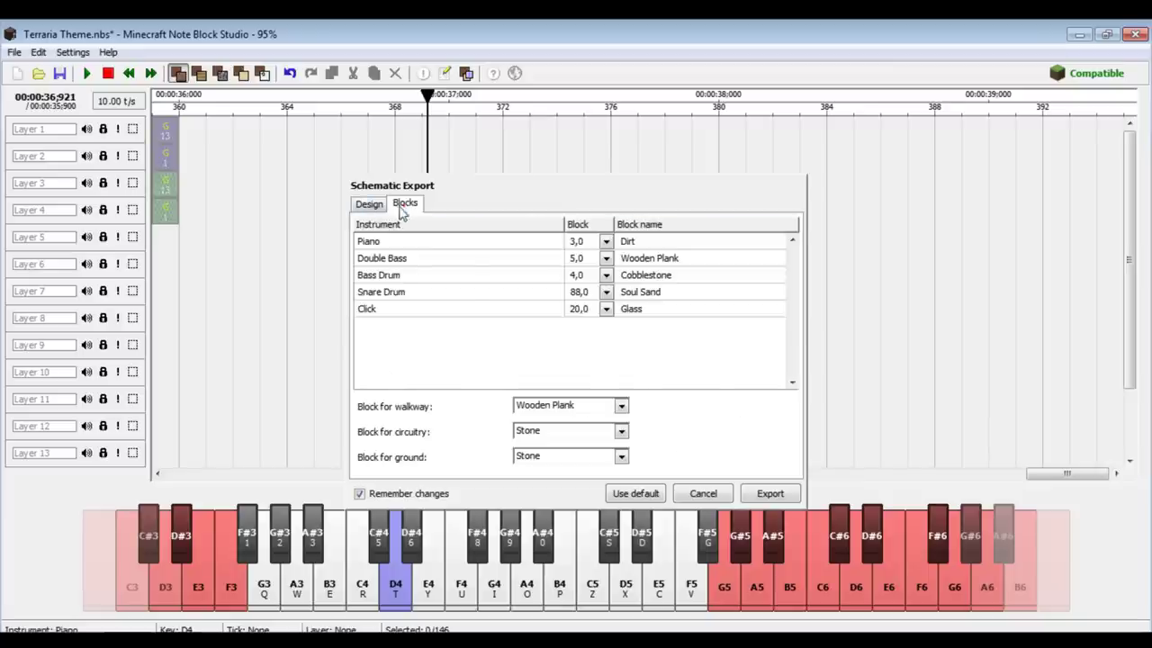
# Browse the circuitry and ground block lists without changing them.
pyautogui.click(621, 431)
pyautogui.click(627, 437)
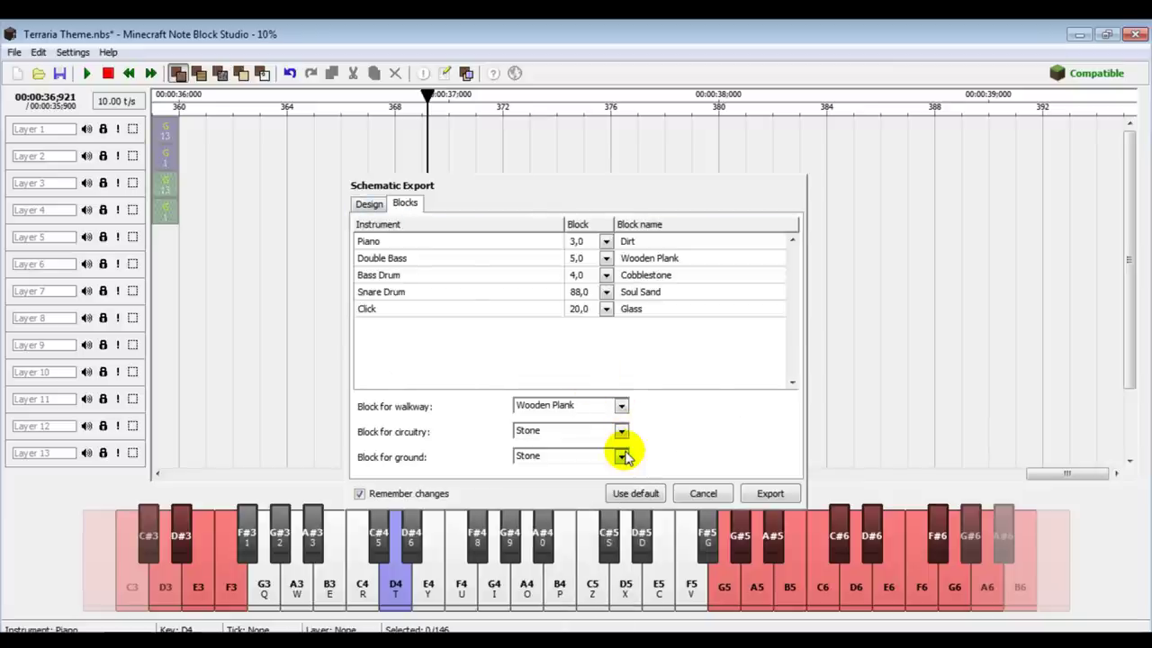
pyautogui.click(622, 456)
pyautogui.click(675, 440)
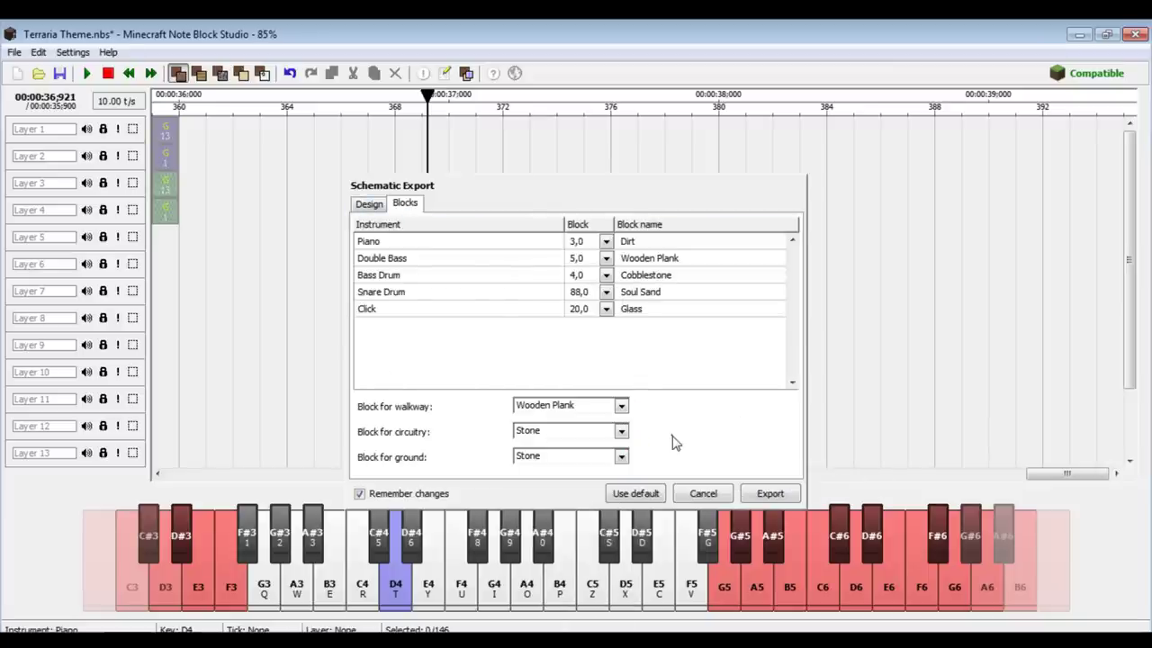
pyautogui.click(623, 458)
pyautogui.moveTo(621, 463)
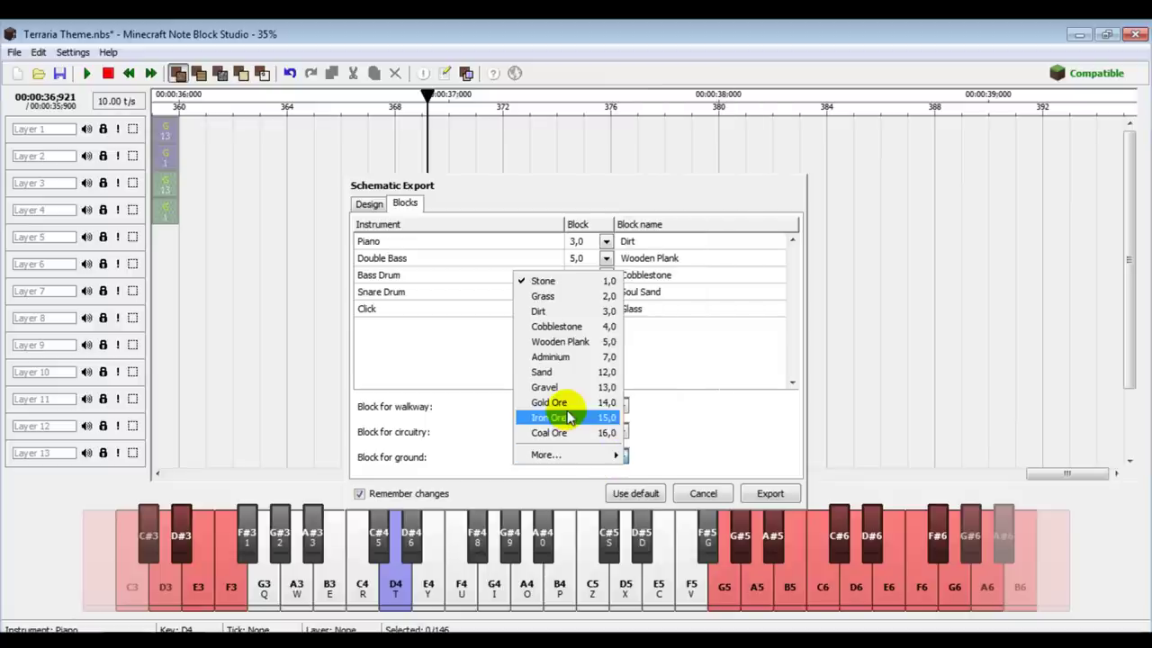
pyautogui.click(686, 442)
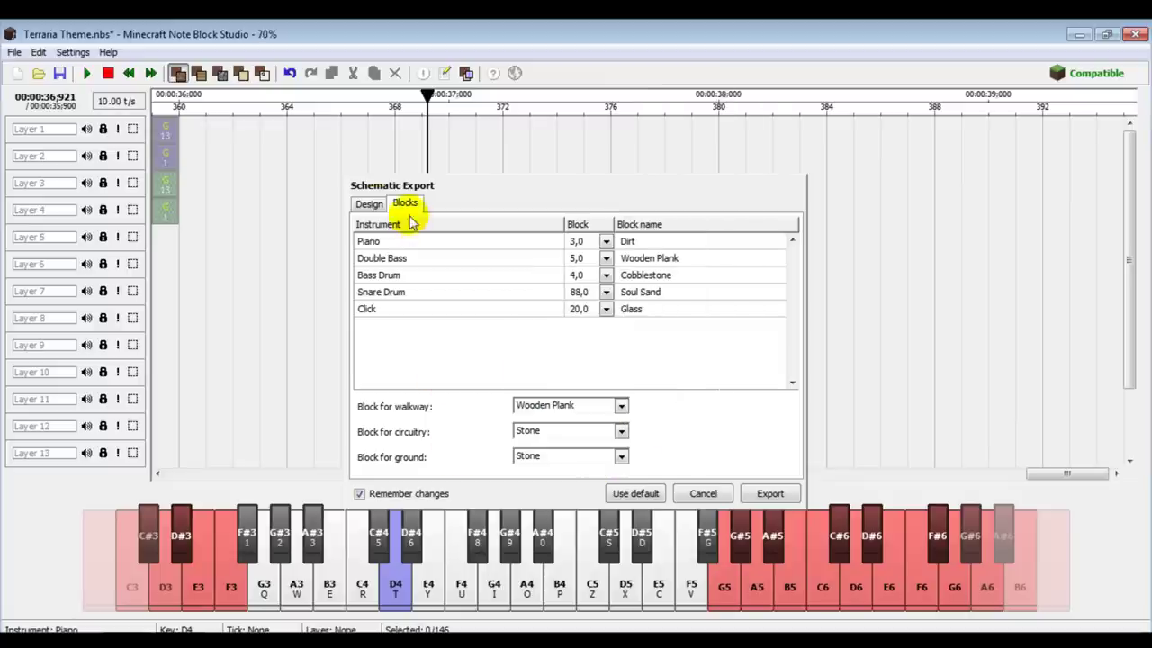
# Set the circuitry block to Gold Ore and the ground block to Sand.
pyautogui.click(582, 431)
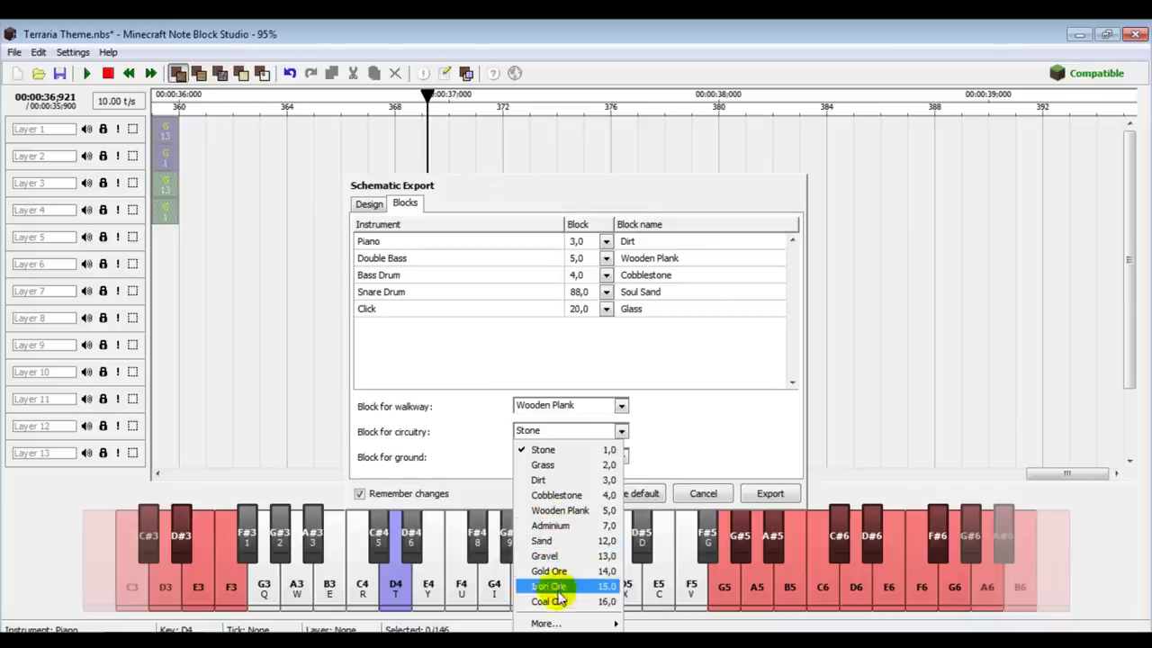
pyautogui.click(554, 571)
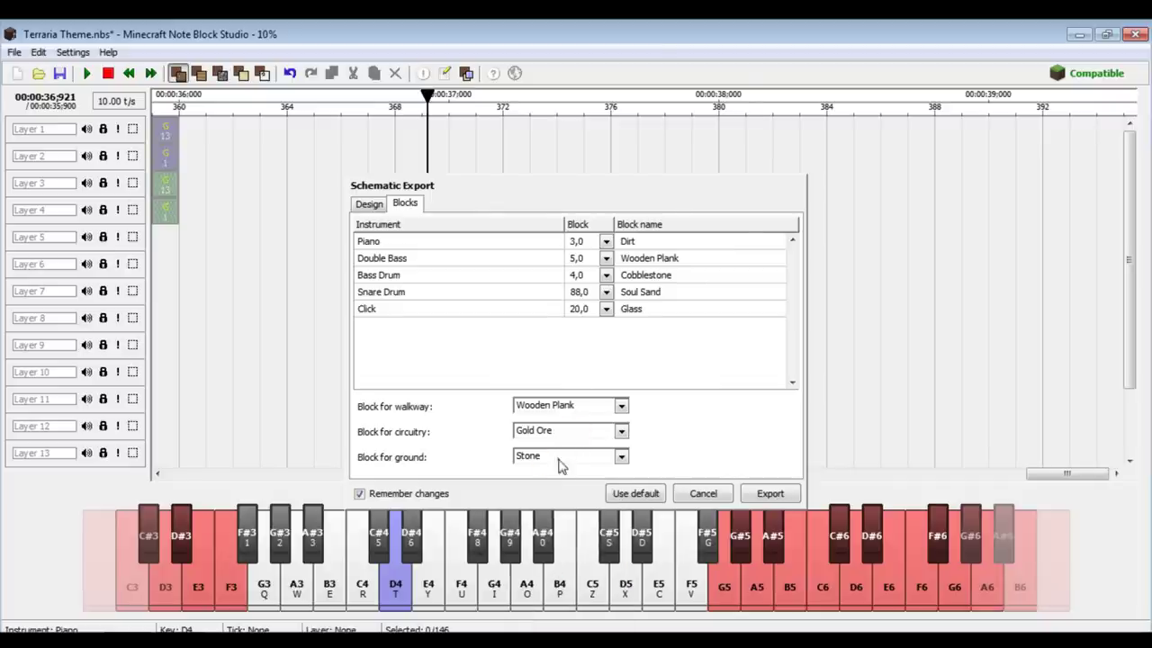
pyautogui.click(560, 464)
pyautogui.moveTo(557, 458)
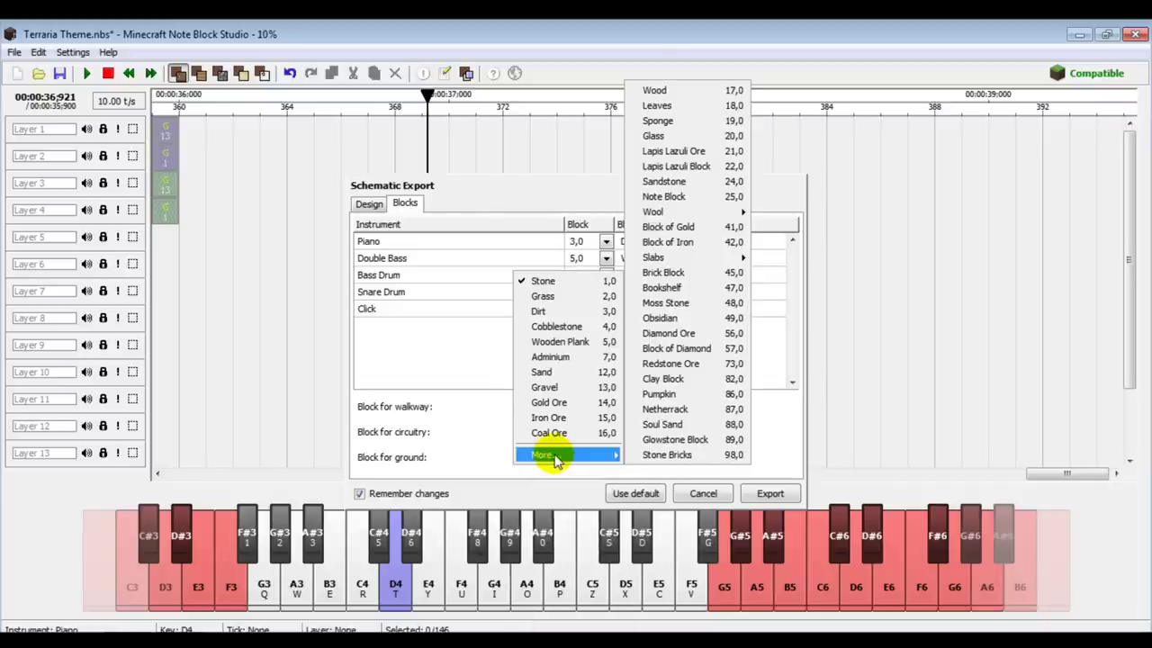
pyautogui.click(548, 372)
pyautogui.click(368, 204)
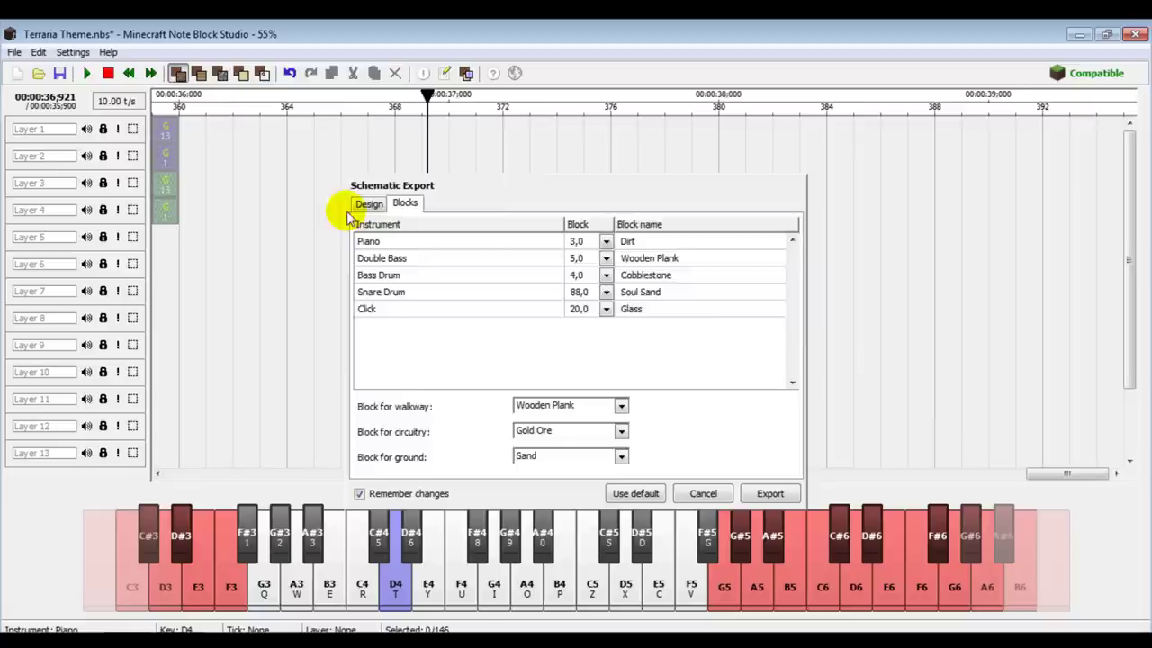
# Export the schematic to the Desktop as Terraria Theme, then close the export window and program.
pyautogui.click(762, 495)
pyautogui.click(384, 247)
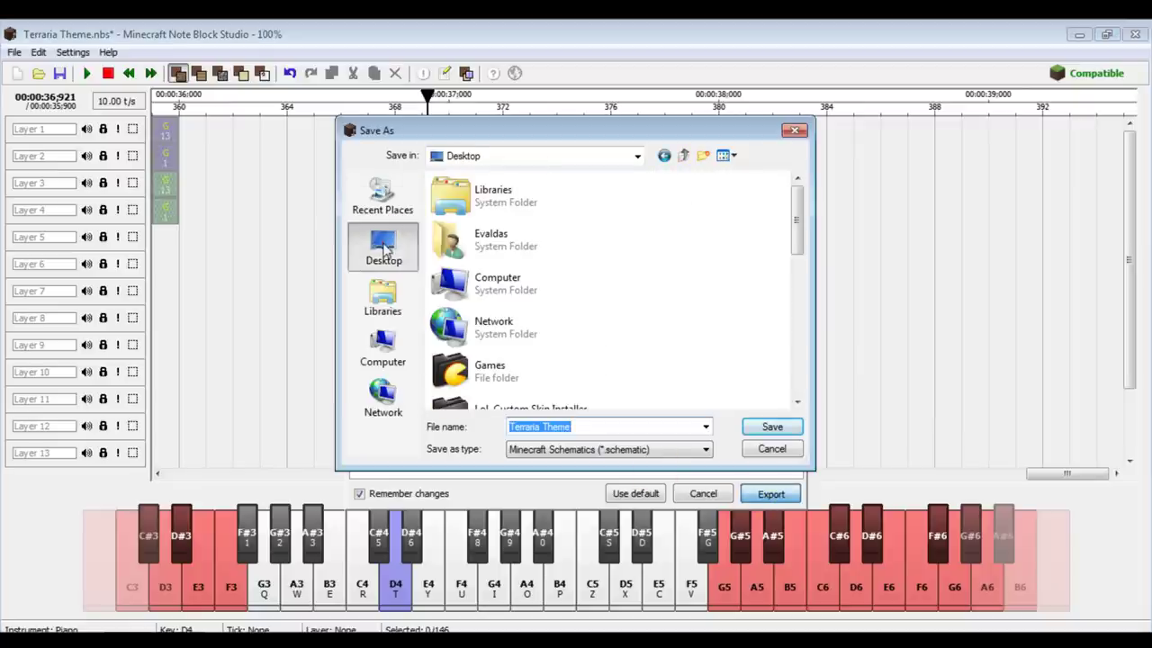
pyautogui.click(766, 428)
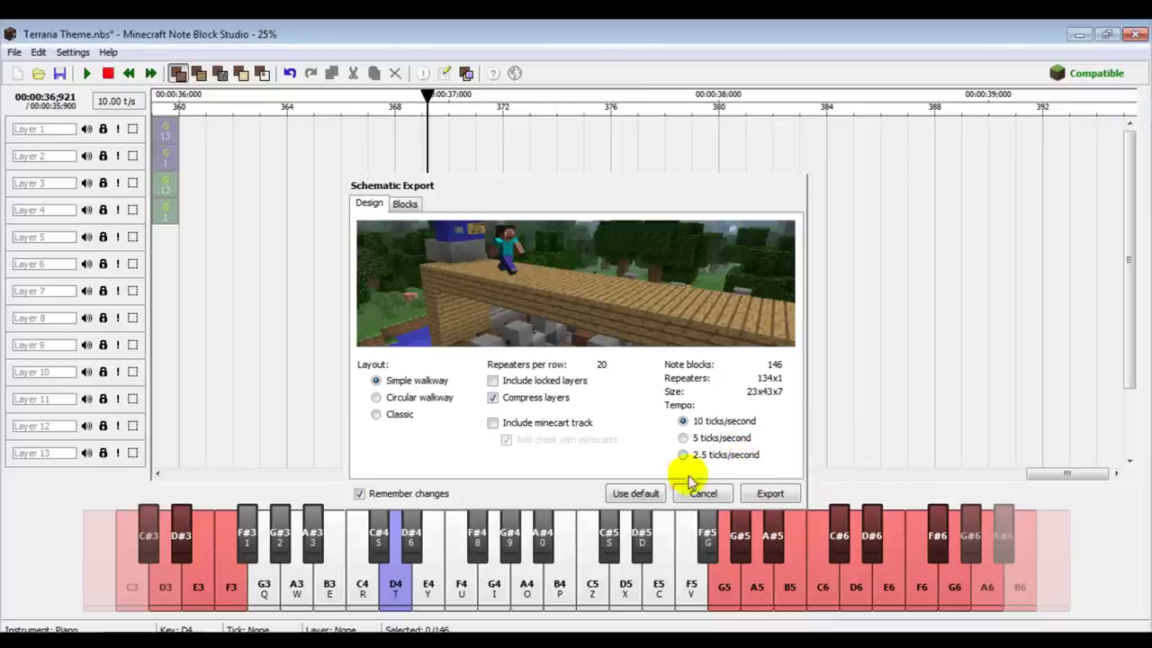
pyautogui.click(698, 493)
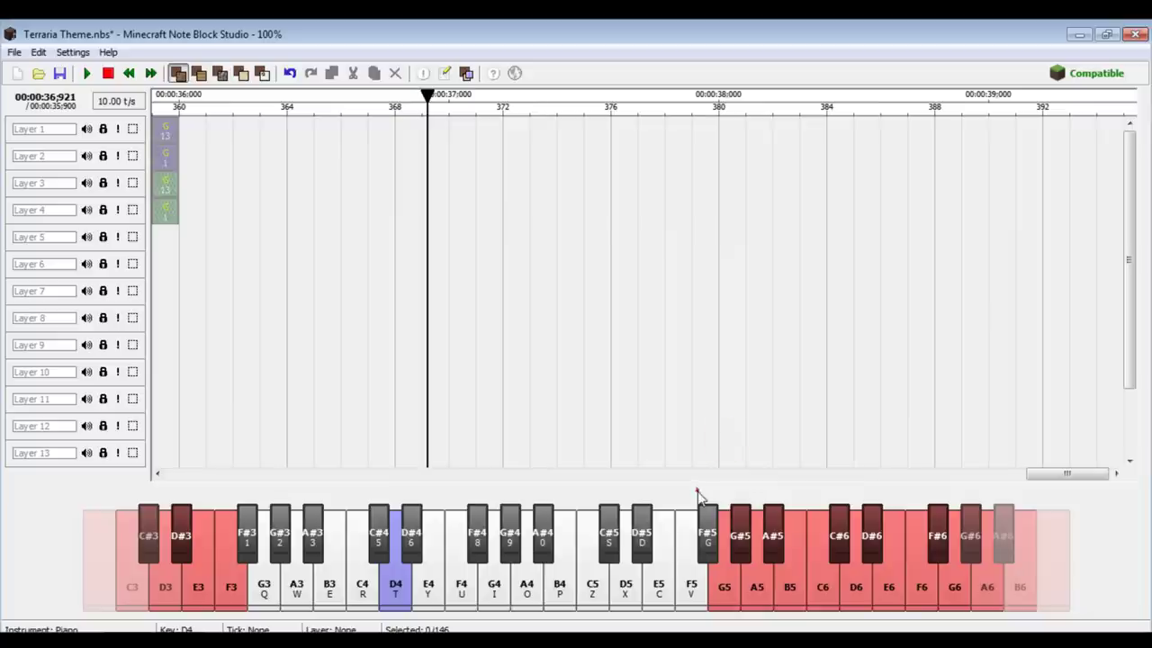
pyautogui.click(1138, 35)
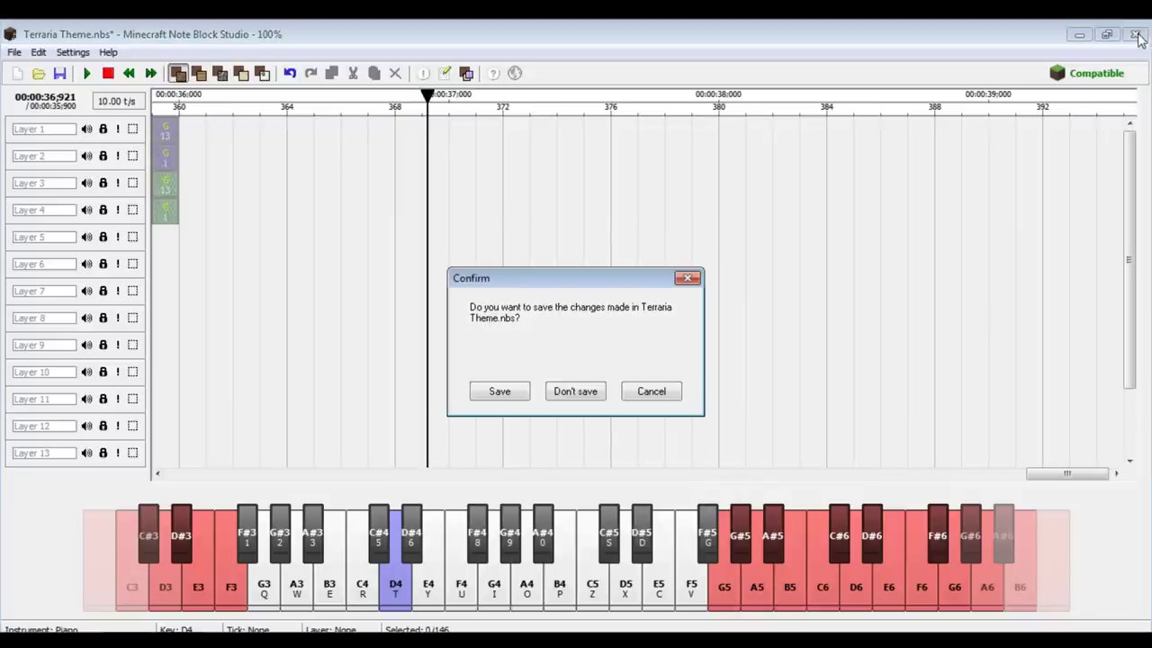
# Quit without saving, then launch mcedit.exe from the desktop MCEdit folder and maximize it.
pyautogui.click(589, 399)
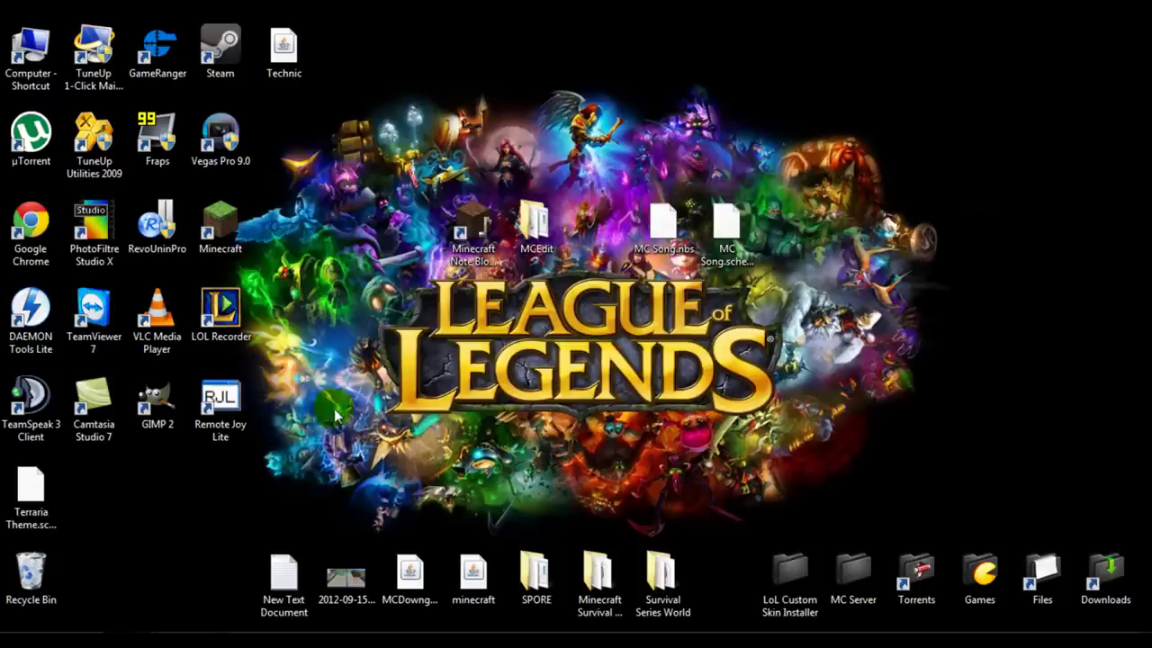
pyautogui.doubleClick(538, 230)
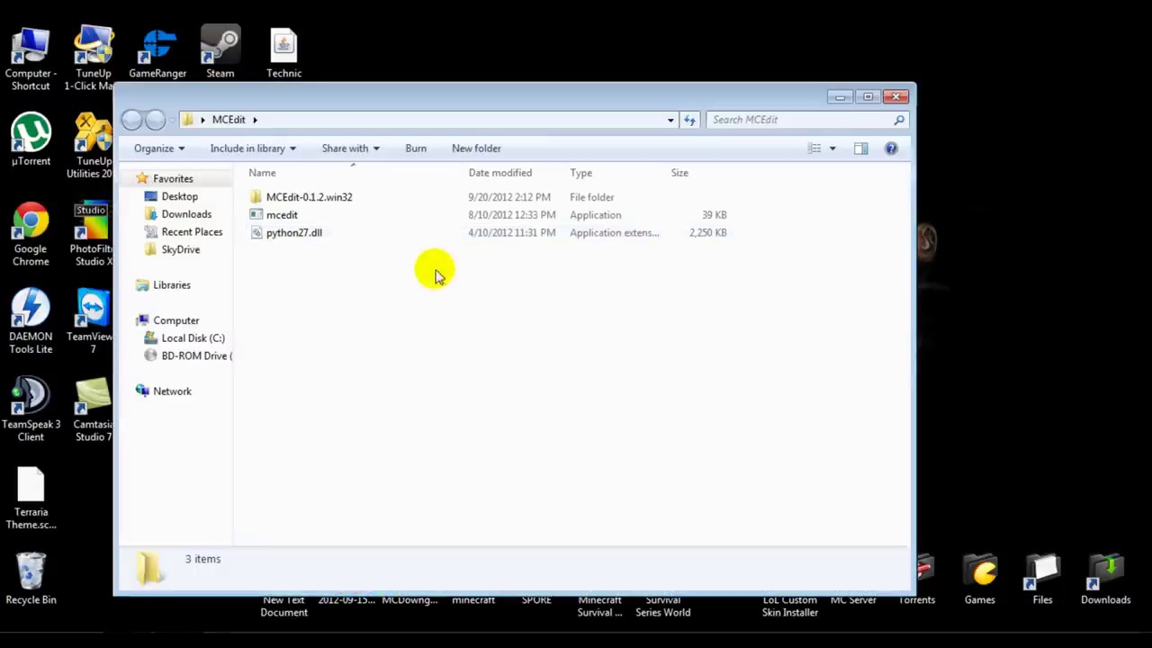
pyautogui.doubleClick(284, 216)
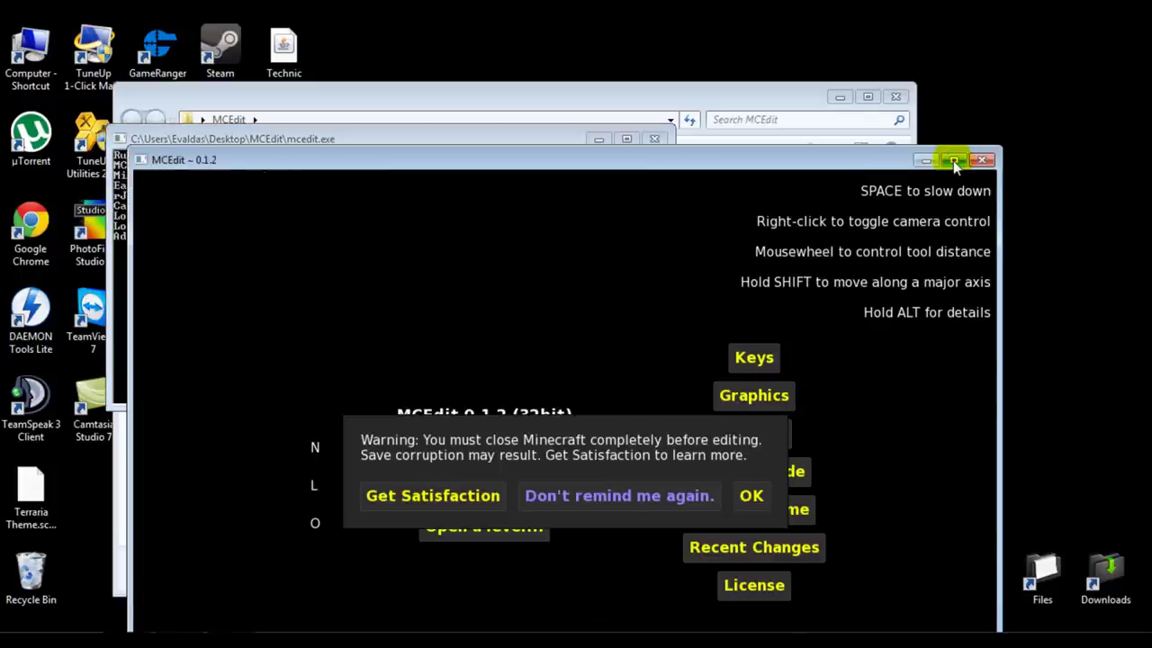
pyautogui.click(954, 162)
# Dismiss MCEdit's startup notices and load level.dat from the Music world folder.
pyautogui.click(739, 360)
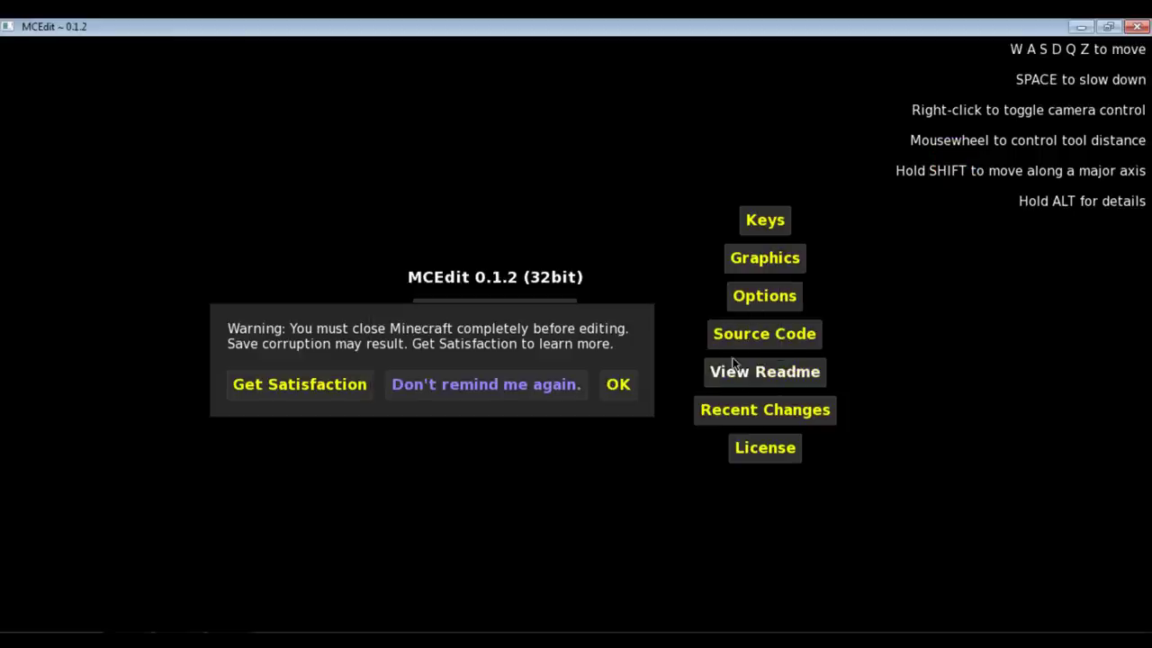
pyautogui.click(511, 391)
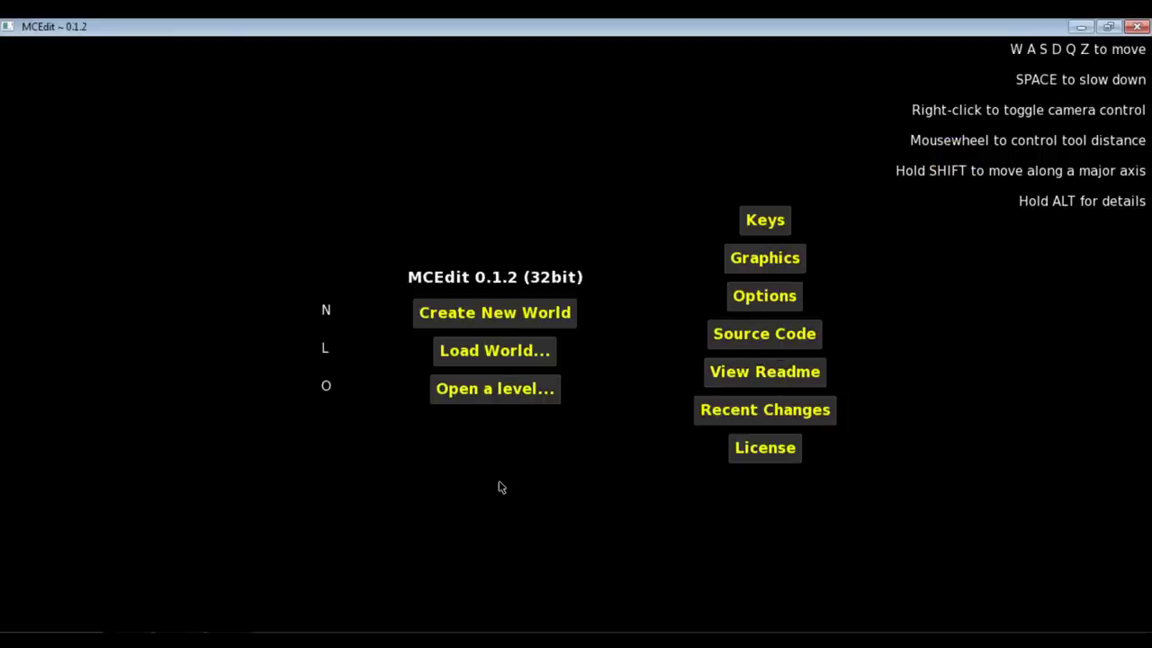
pyautogui.click(507, 395)
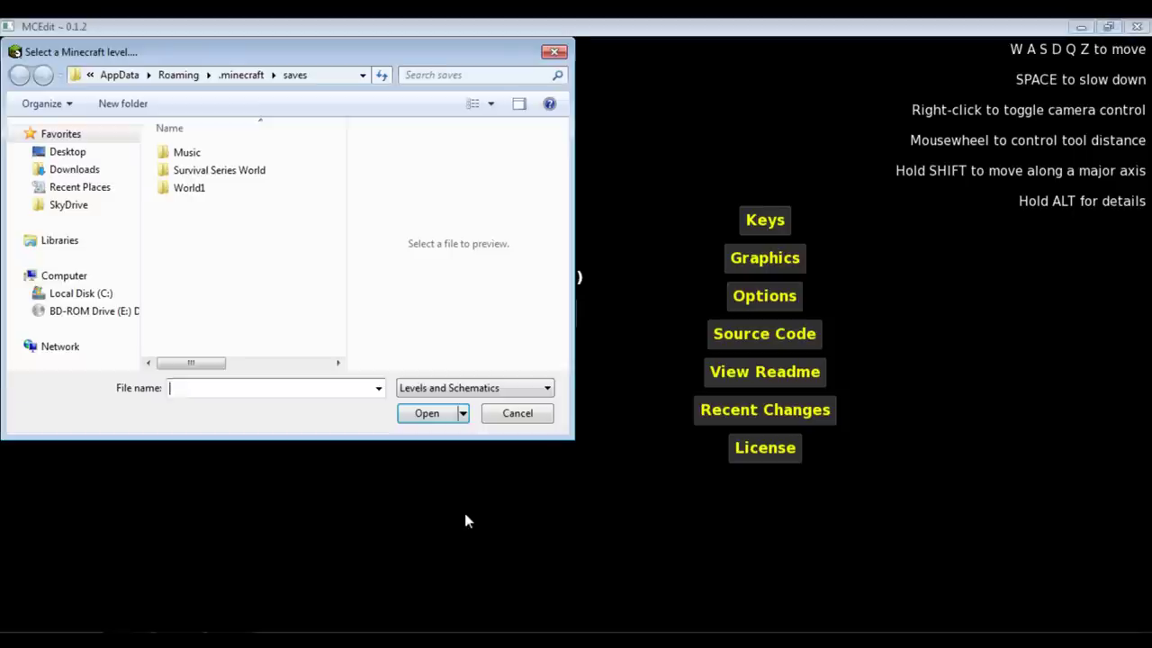
pyautogui.doubleClick(200, 154)
pyautogui.click(198, 248)
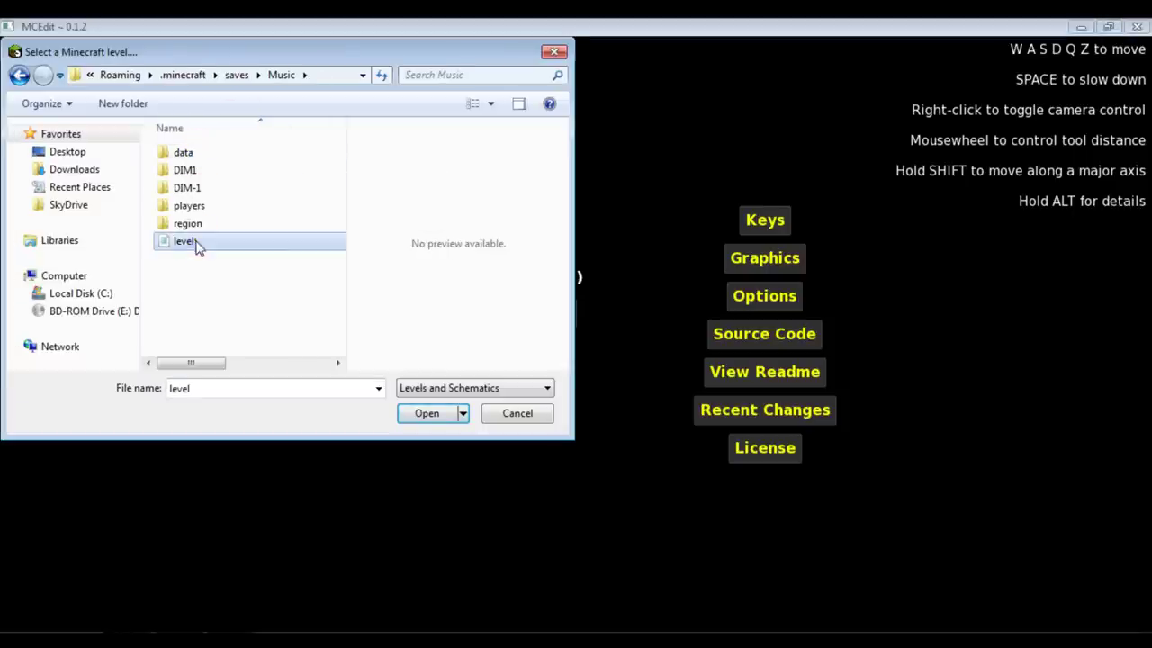
pyautogui.doubleClick(198, 247)
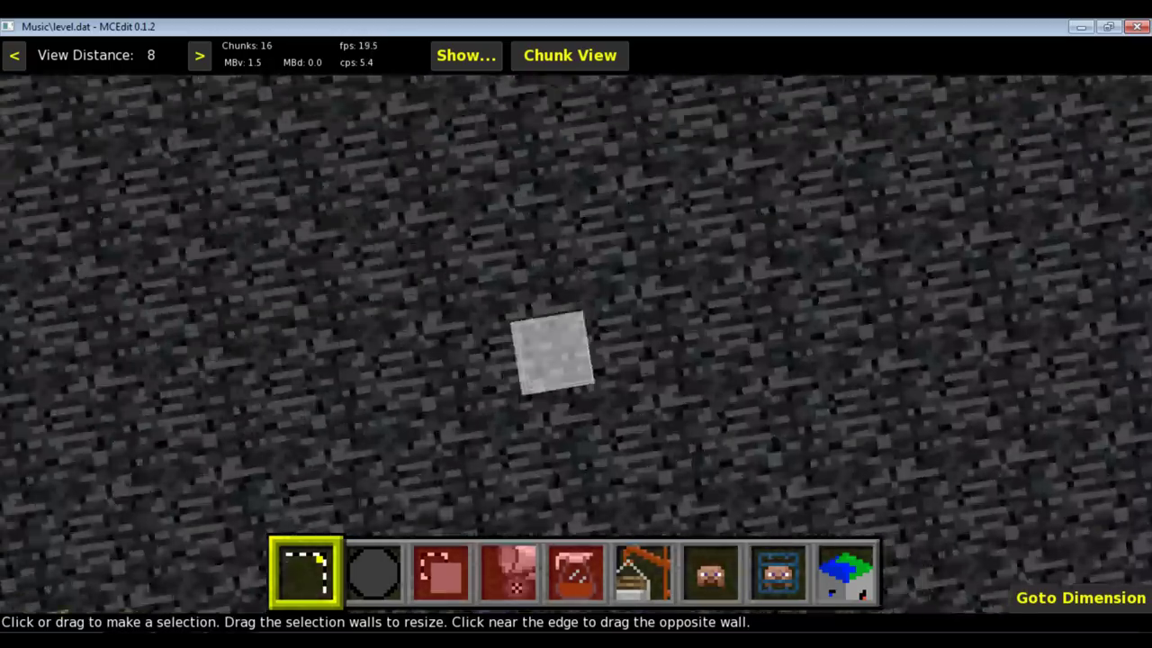
pyautogui.press('space')
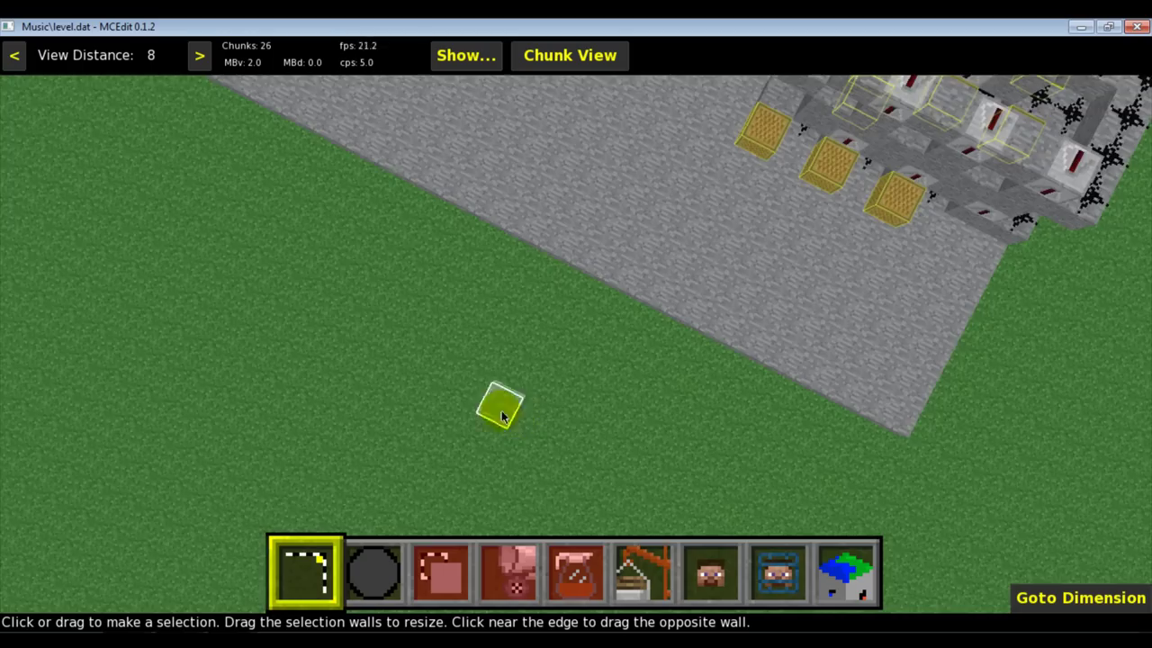
pyautogui.press('shift')
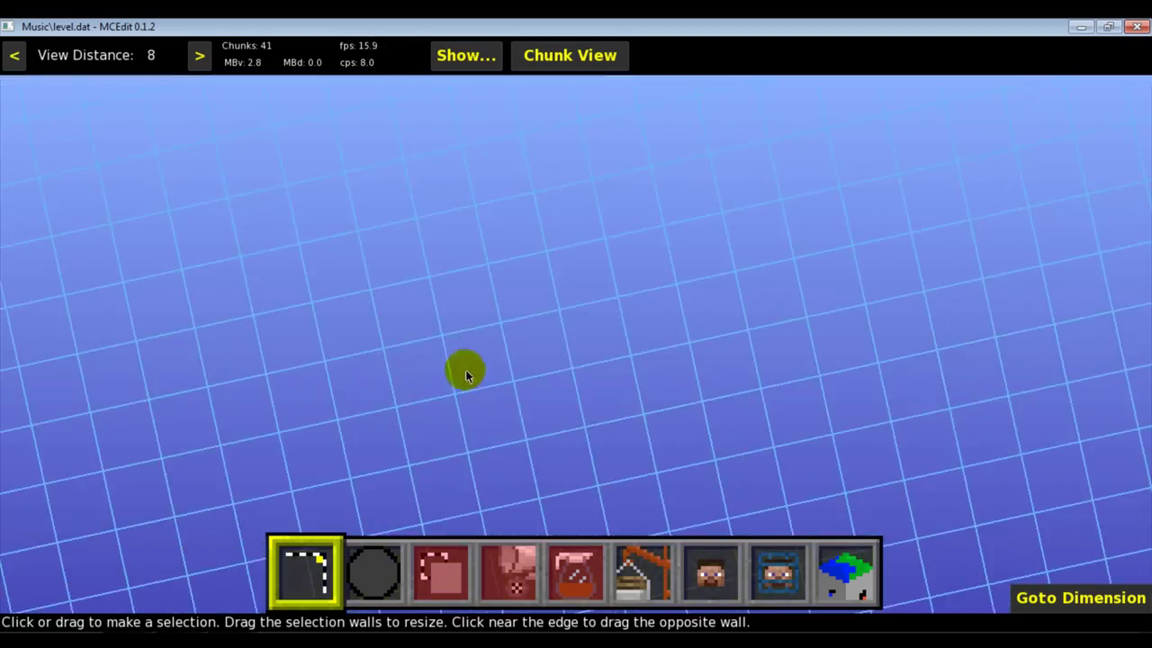
pyautogui.press('space')
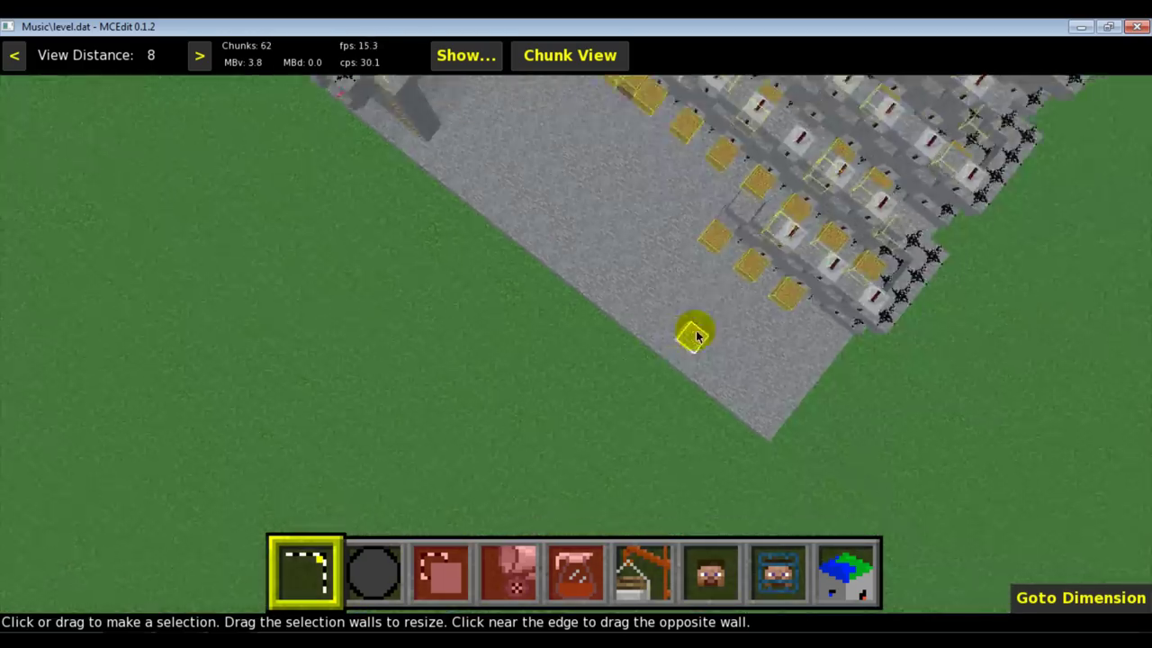
pyautogui.press('shift')
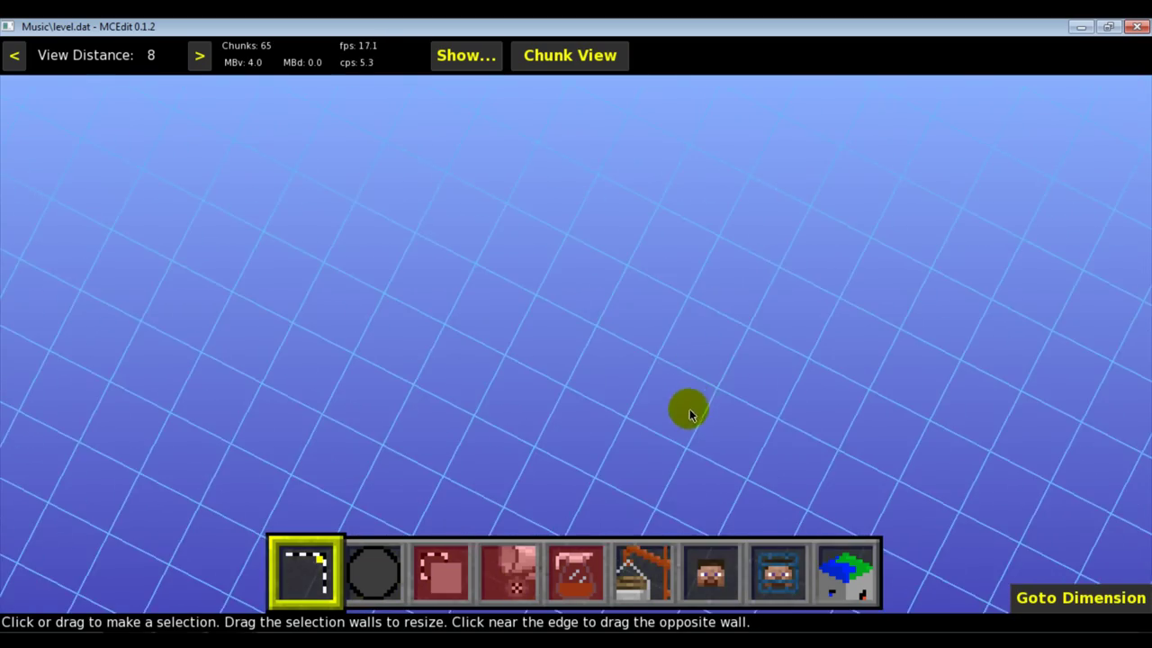
pyautogui.press('space')
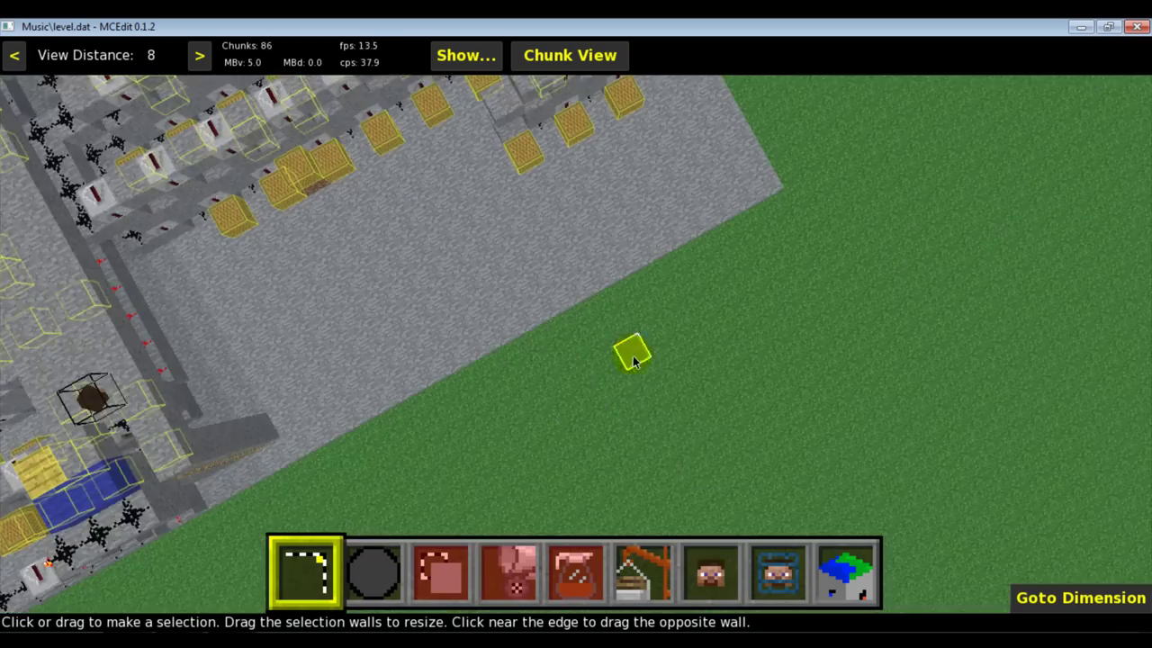
pyautogui.press('j')
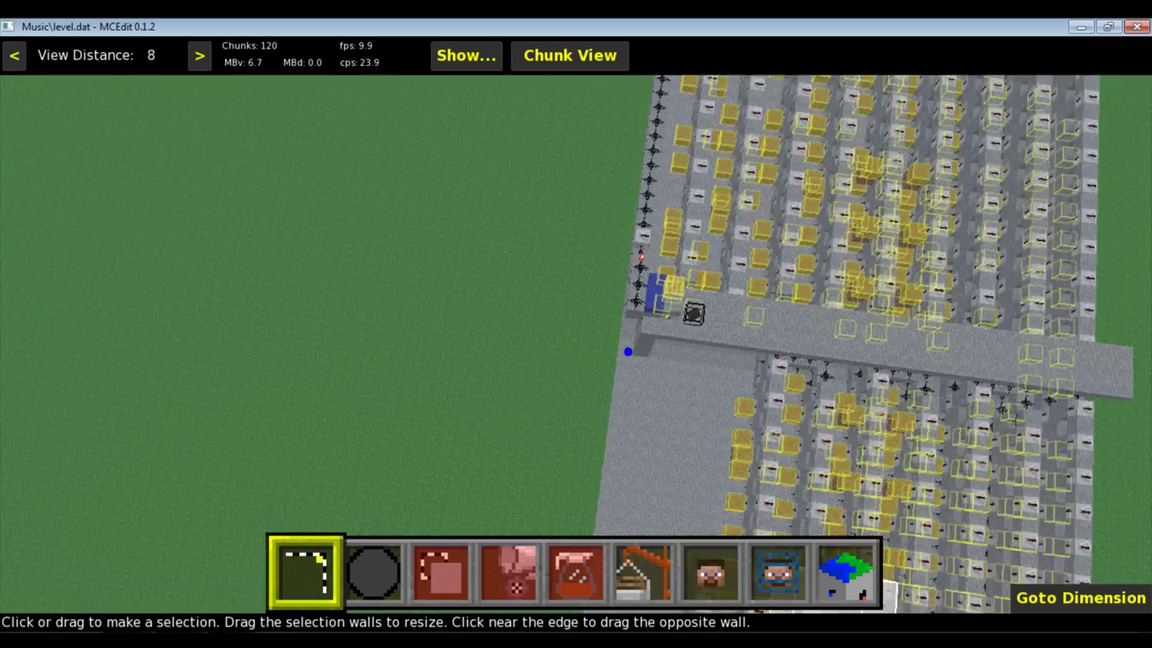
pyautogui.press('shift')
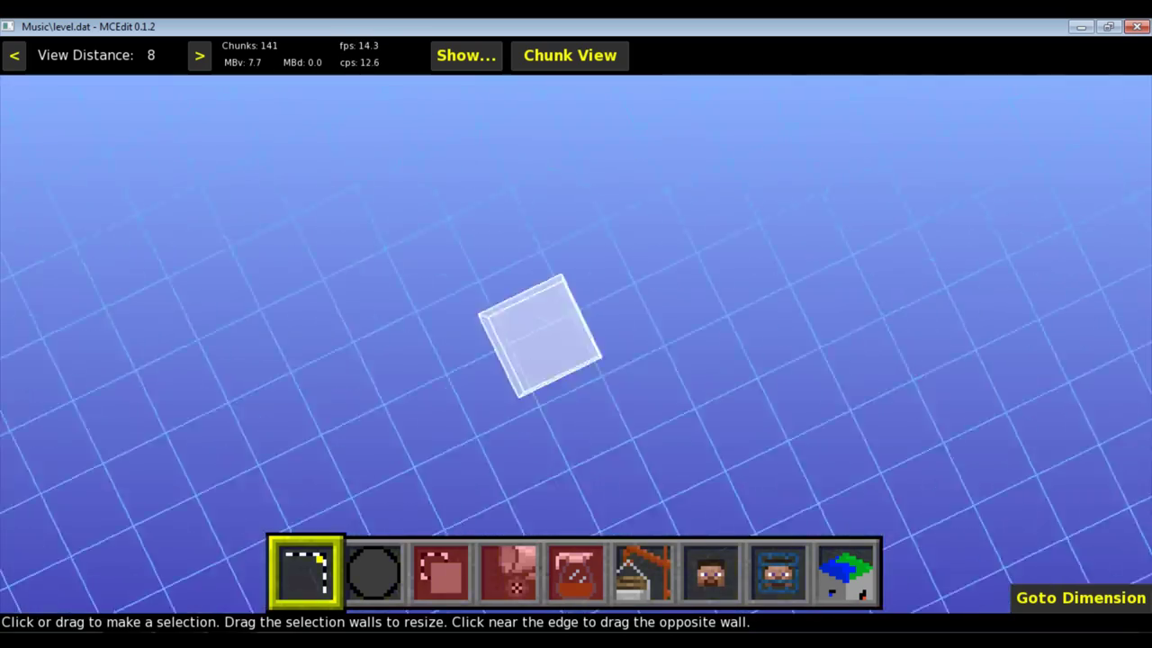
pyautogui.press('a')
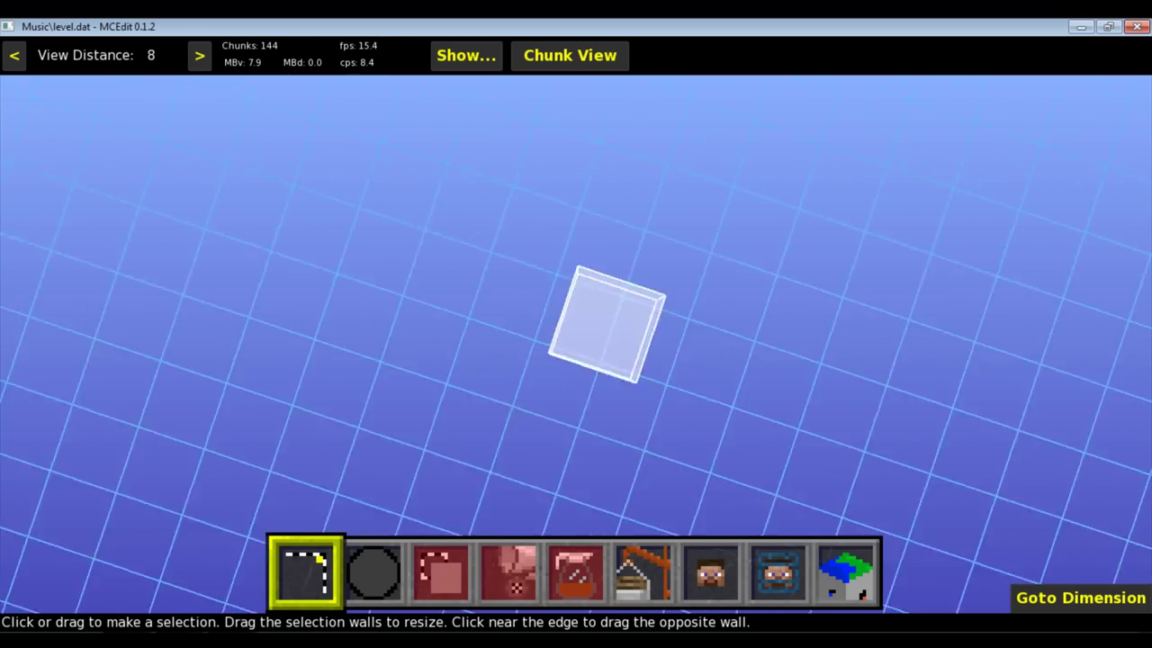
pyautogui.press('space')
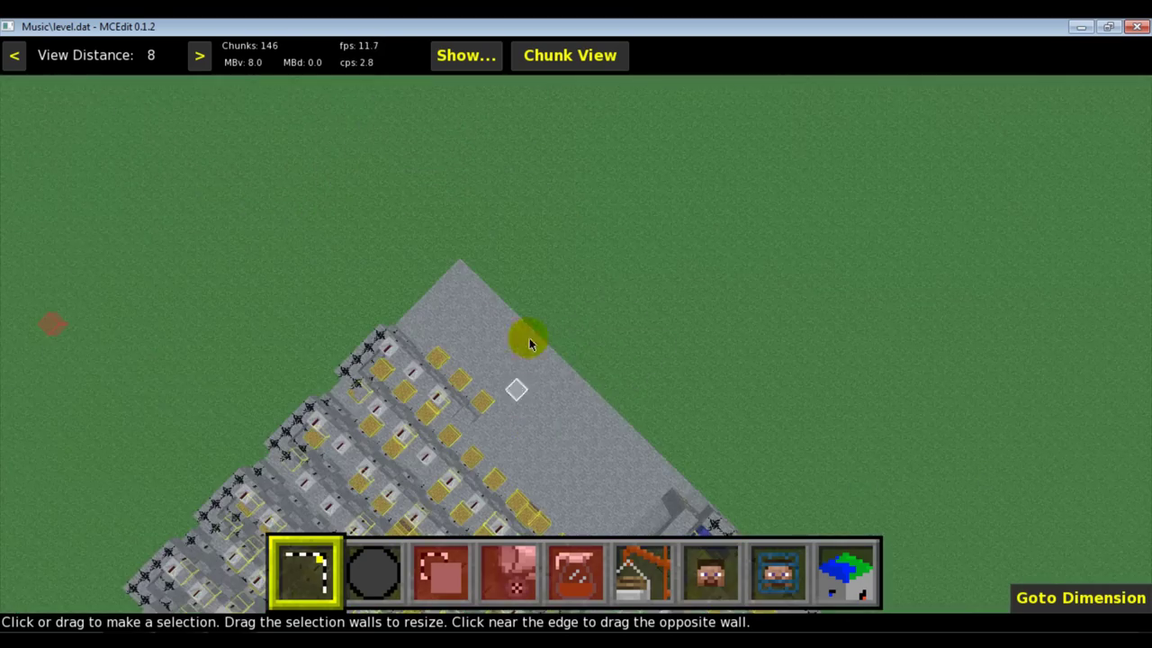
pyautogui.press('a')
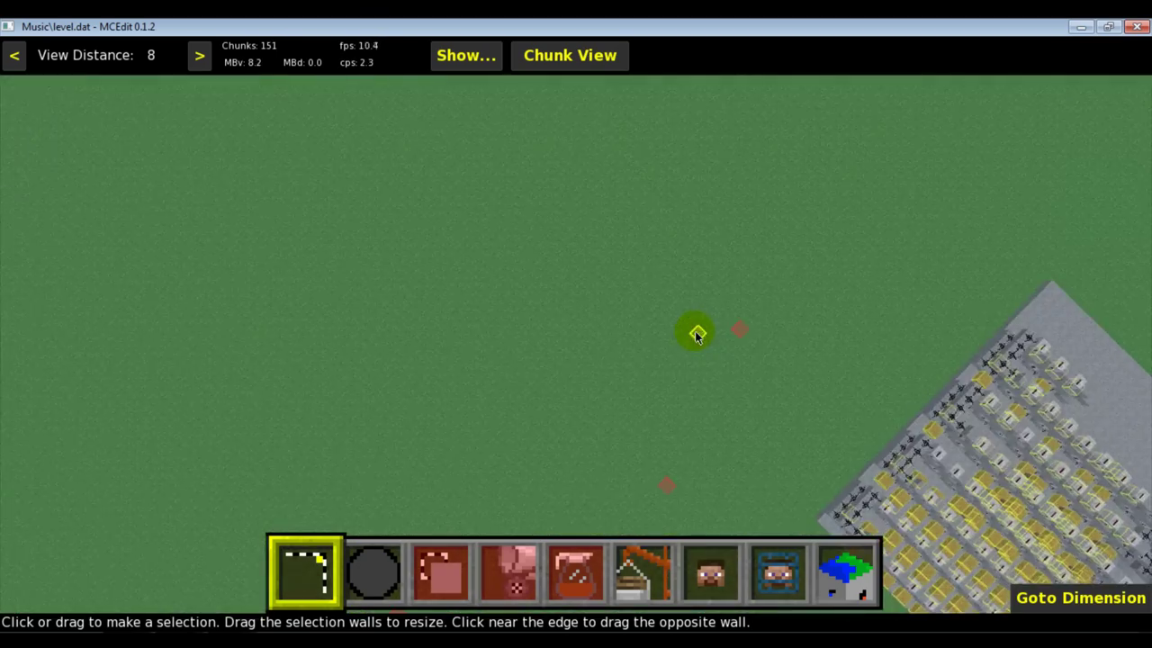
pyautogui.press('d')
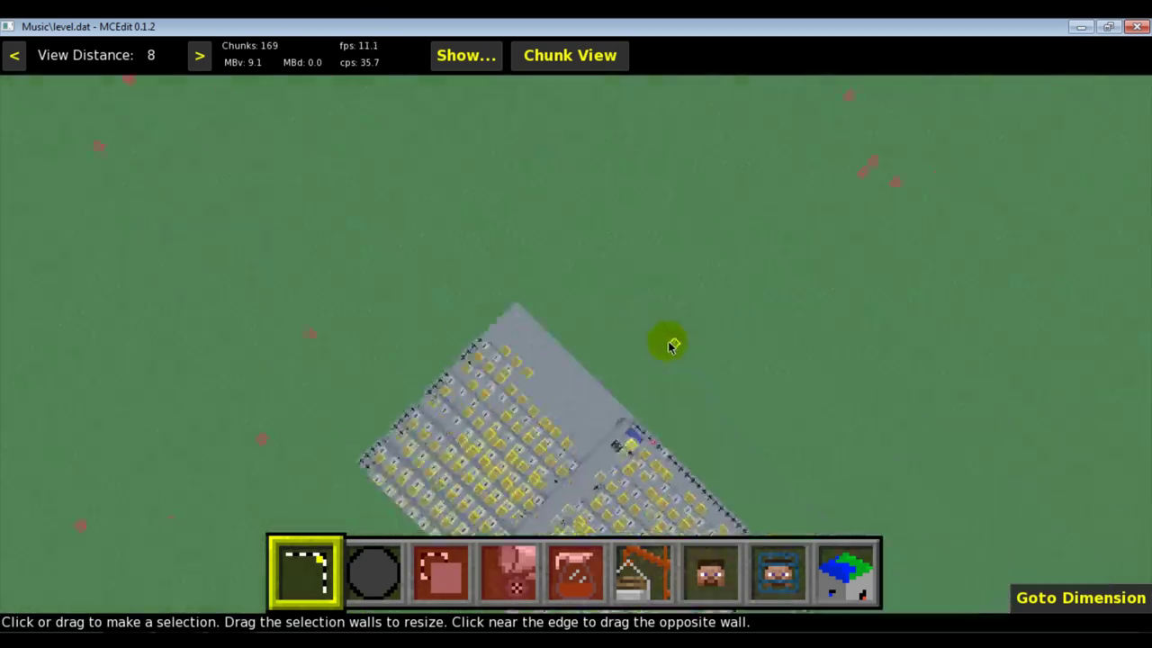
# Import Terraria Theme.schematic from the Desktop into MCEdit.
pyautogui.click(644, 565)
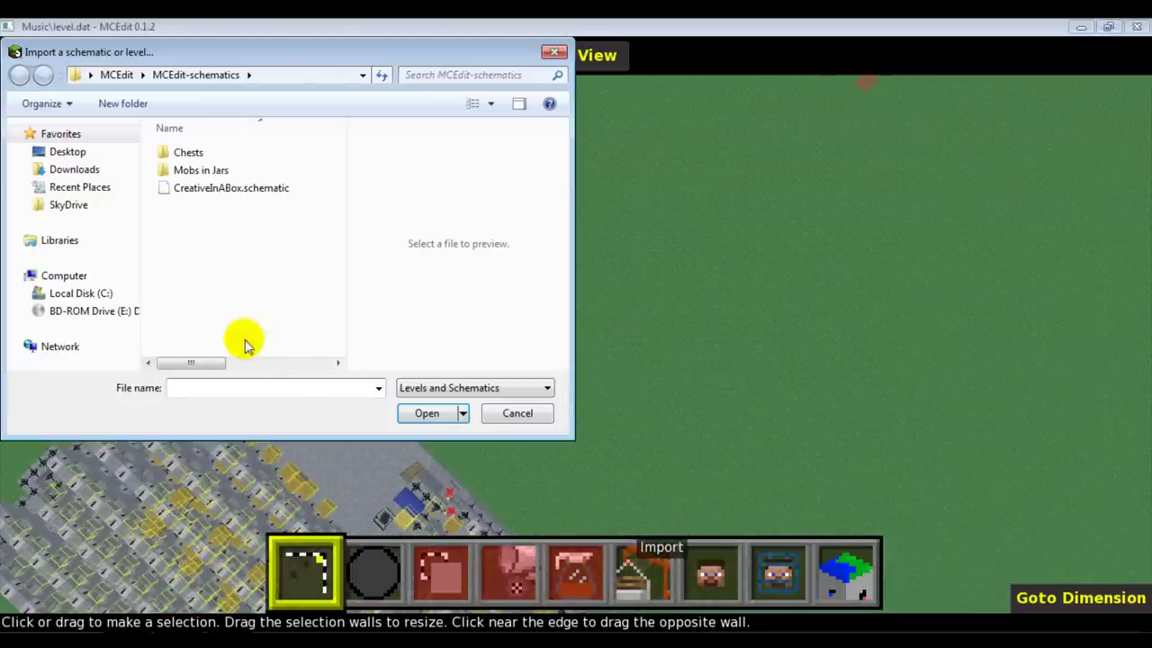
pyautogui.click(85, 154)
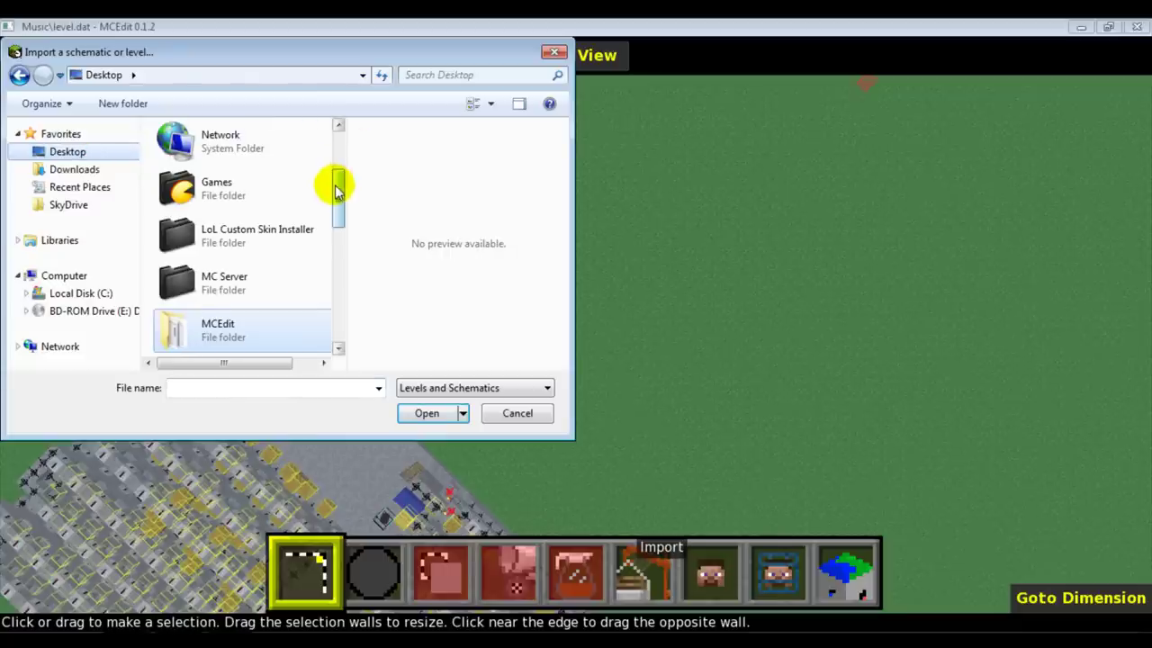
pyautogui.moveTo(333, 185); pyautogui.dragTo(326, 299)
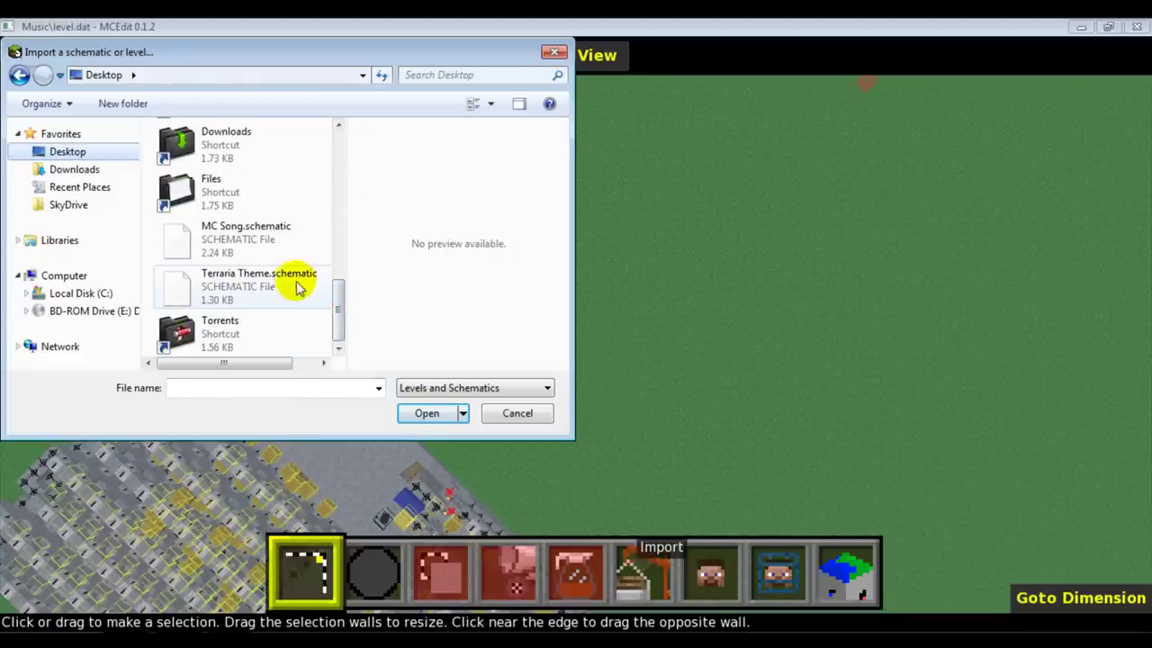
pyautogui.doubleClick(217, 288)
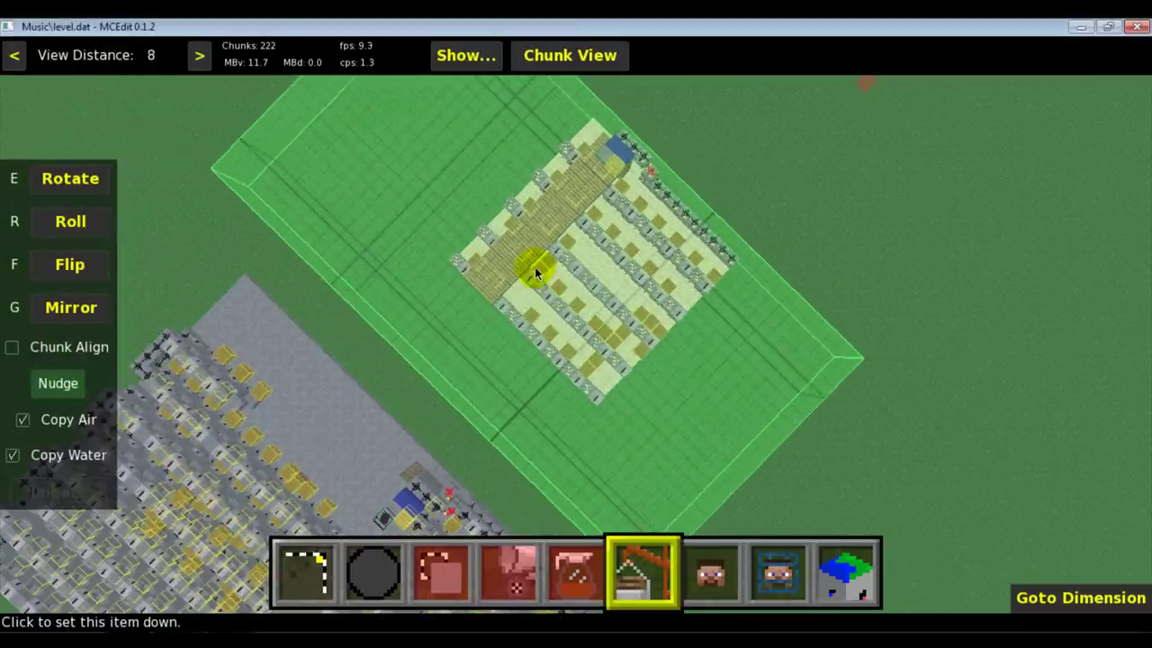
# Place the Terraria Theme schematic on the grass beside the existing note-block builds and confirm the import.
pyautogui.click(535, 266)
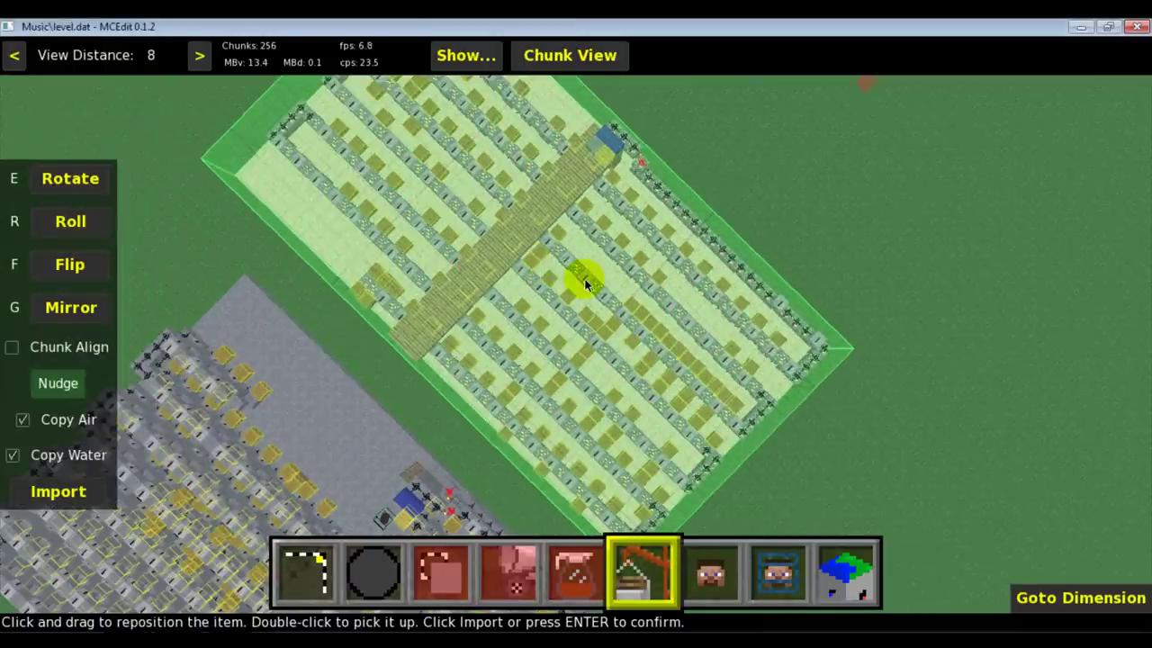
pyautogui.press('z')
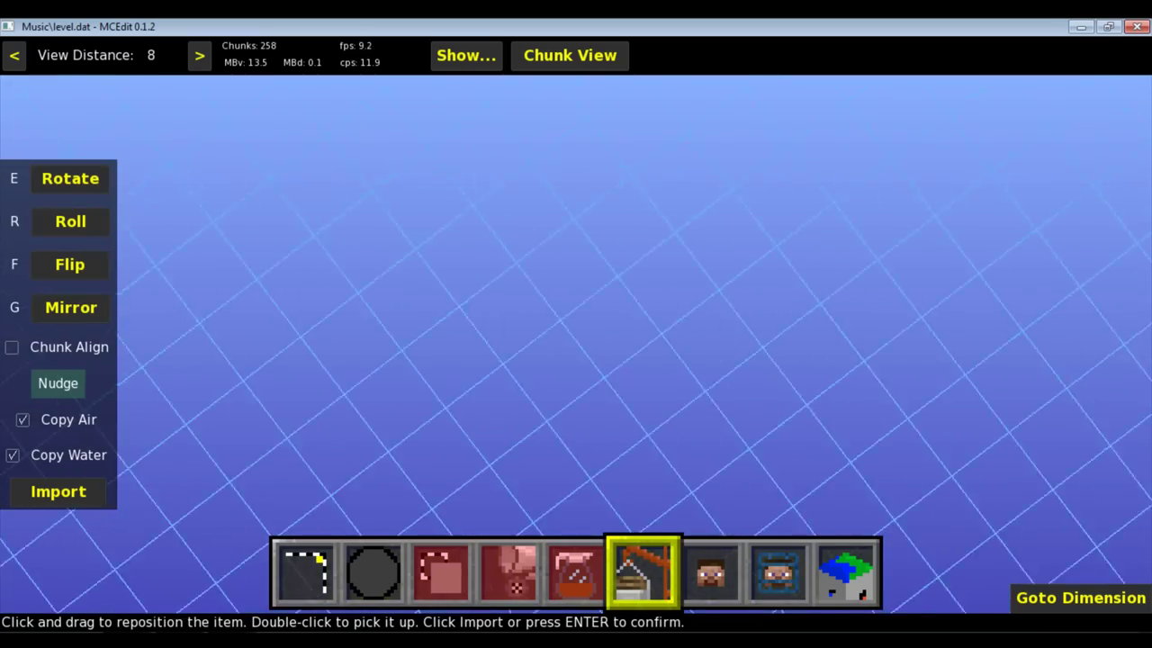
pyautogui.moveTo(450, 196)
pyautogui.mouseDown()
pyautogui.moveTo(498, 309)
pyautogui.moveTo(527, 490)
pyautogui.mouseUp()
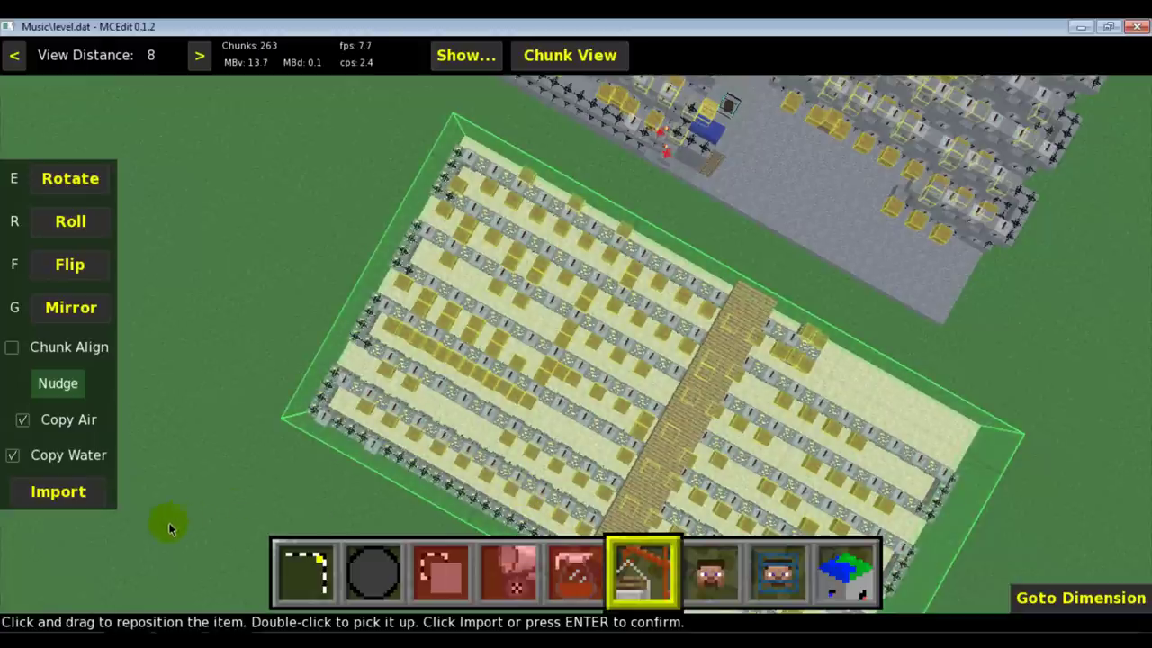
pyautogui.click(76, 496)
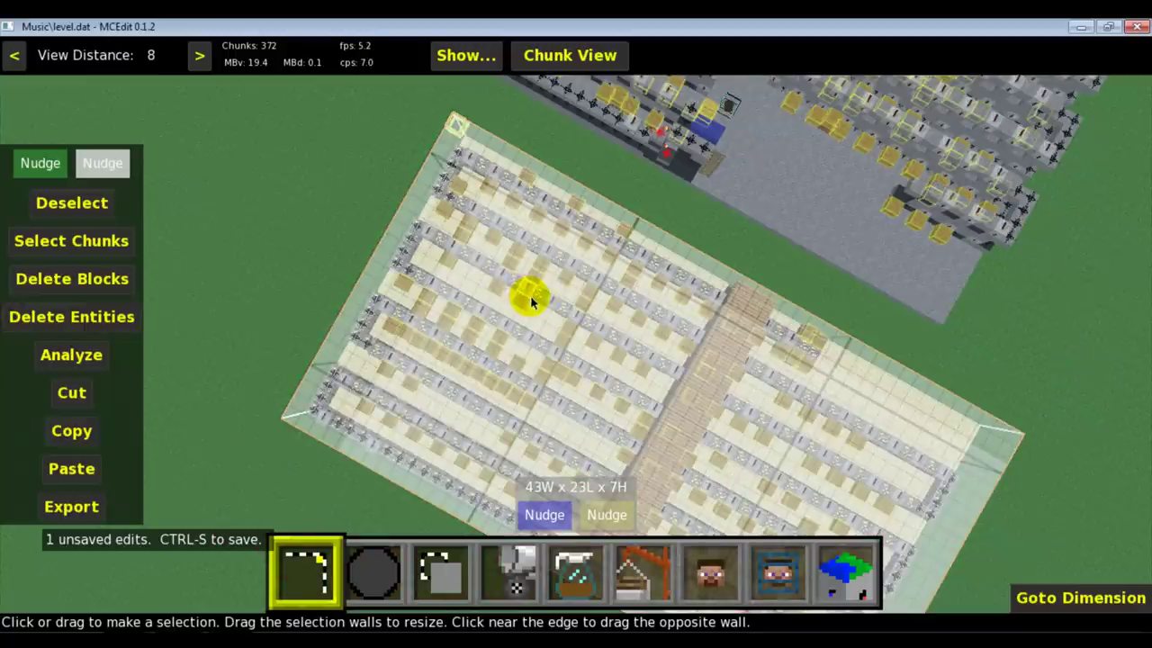
# Save the Music world with the placed song and quit MCEdit.
pyautogui.click(1138, 29)
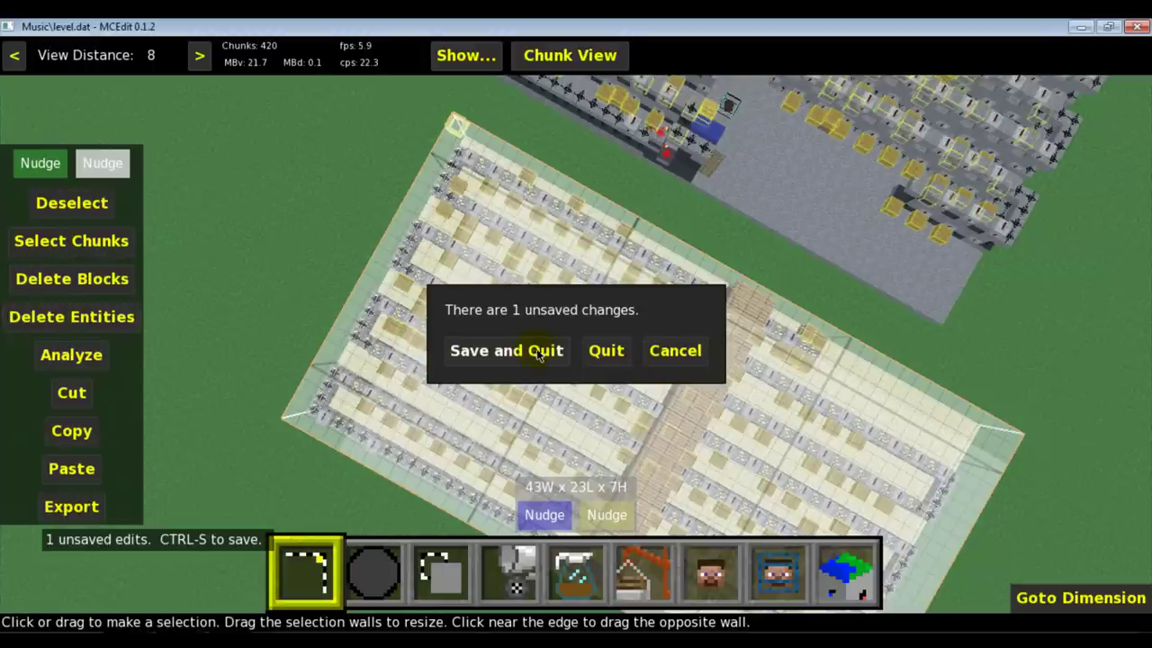
pyautogui.click(535, 352)
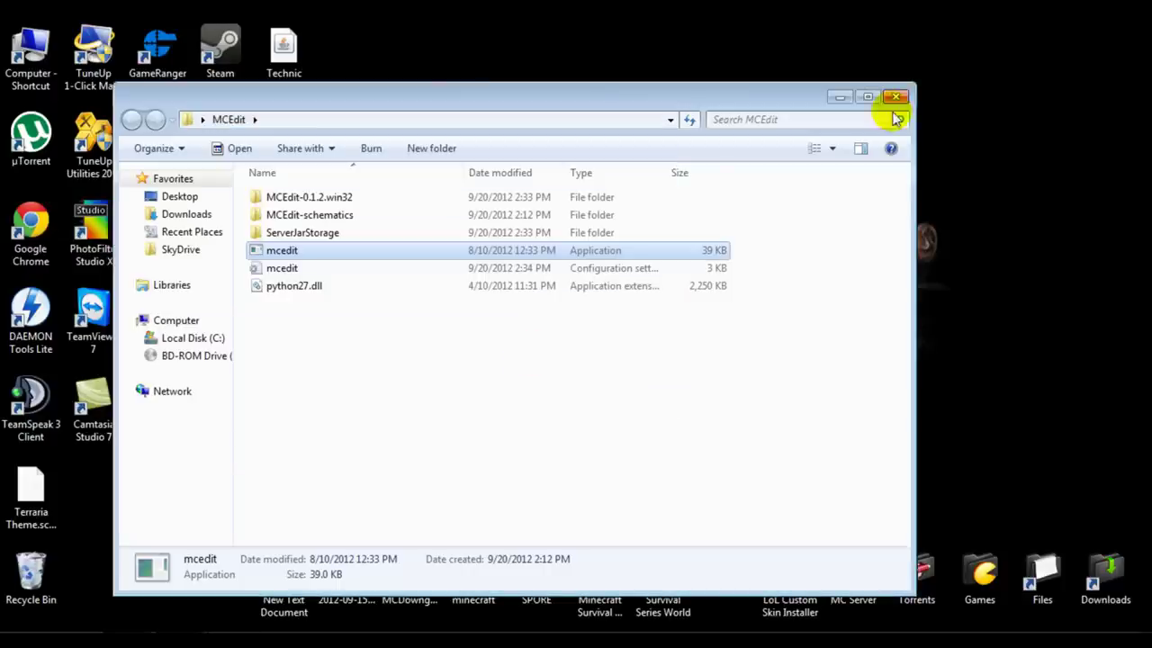
# Close the MCEdit folder window and launch Minecraft from its desktop shortcut.
pyautogui.click(897, 99)
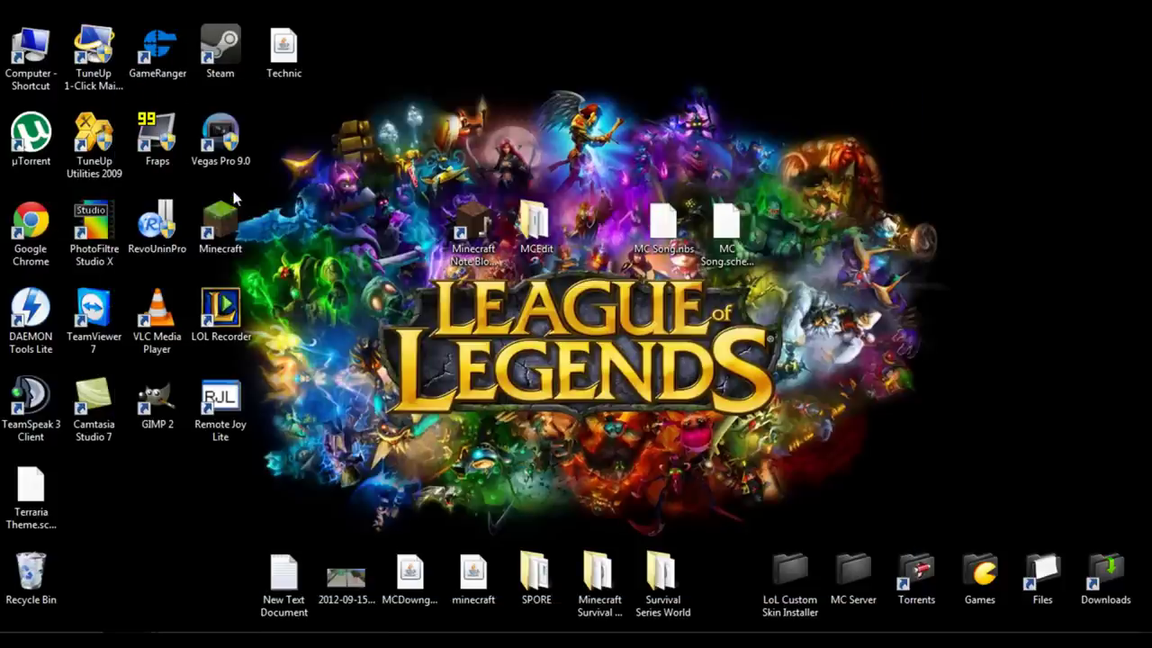
pyautogui.click(221, 222)
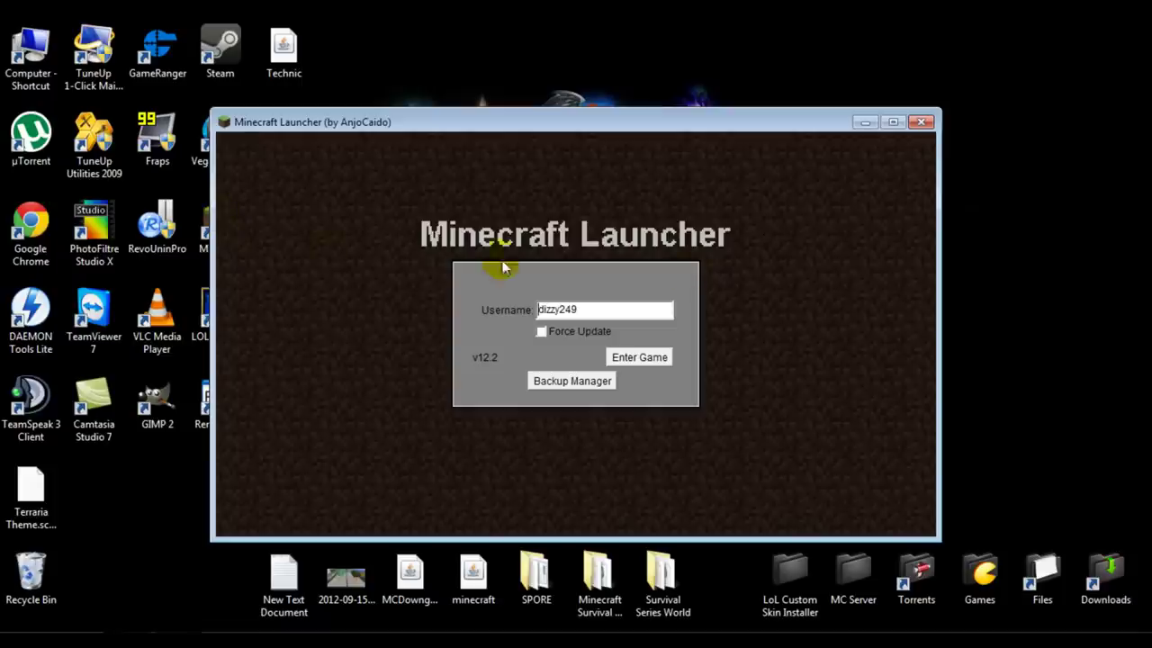
pyautogui.click(627, 355)
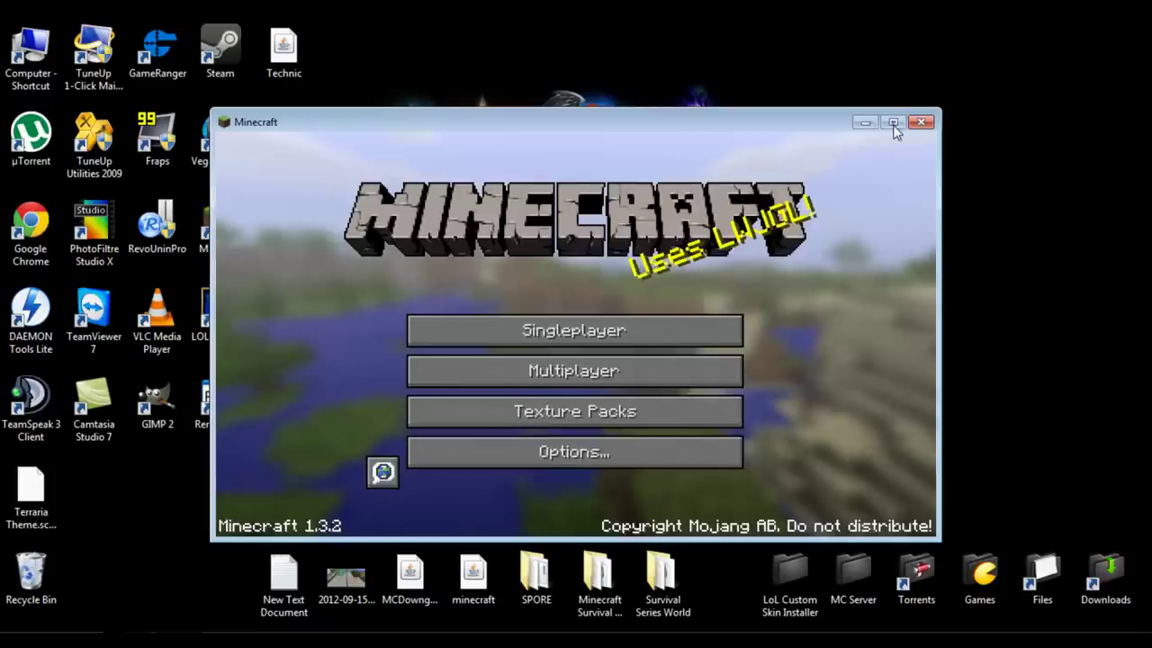
# Maximize the game window and load the Music singleplayer world.
pyautogui.click(892, 122)
pyautogui.click(486, 278)
pyautogui.click(557, 279)
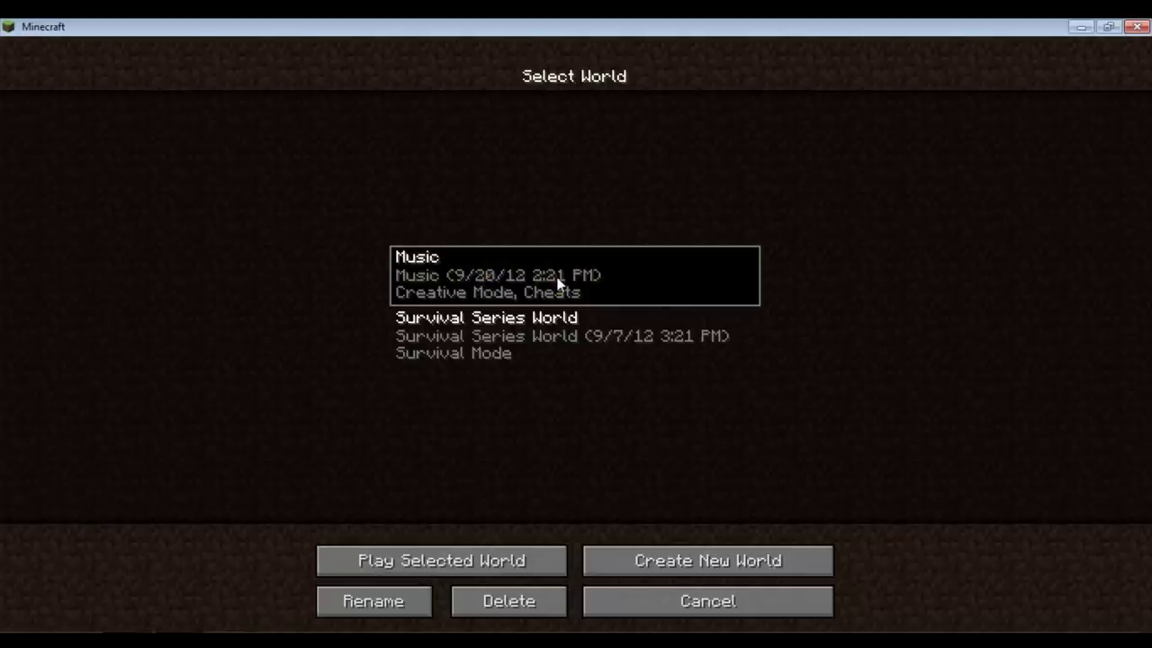
pyautogui.doubleClick(557, 282)
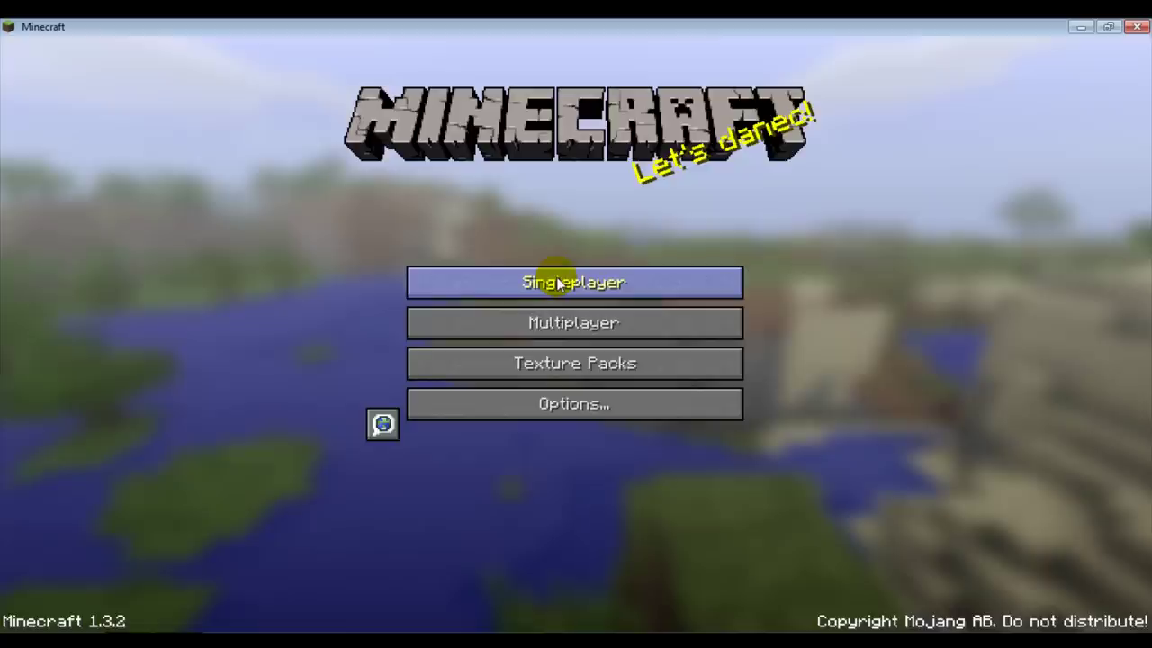